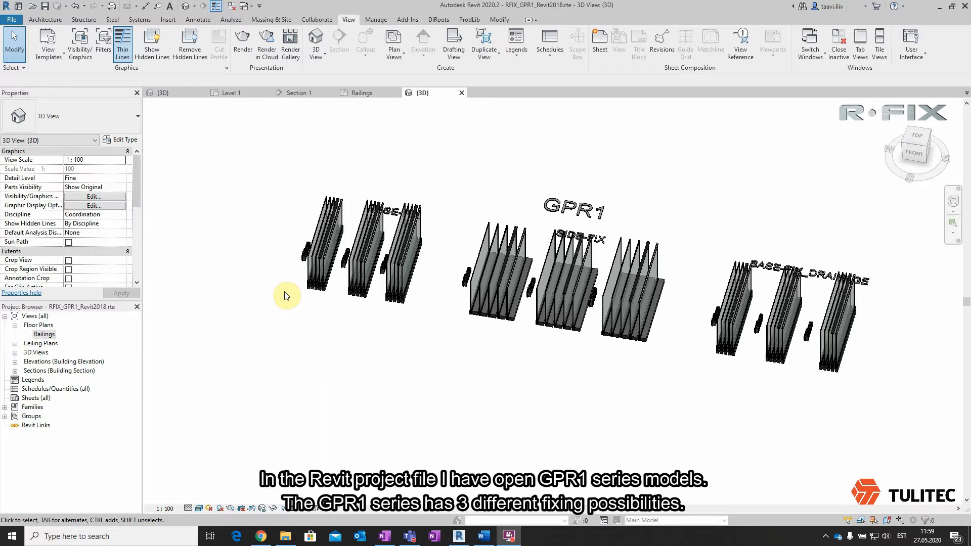
Step: Examine the GPR1 railing models, comparing the three fixing types and the 1000, 1100 and 1200 mm height groups
middle_click_drag(287, 296, 300, 331, "shift")
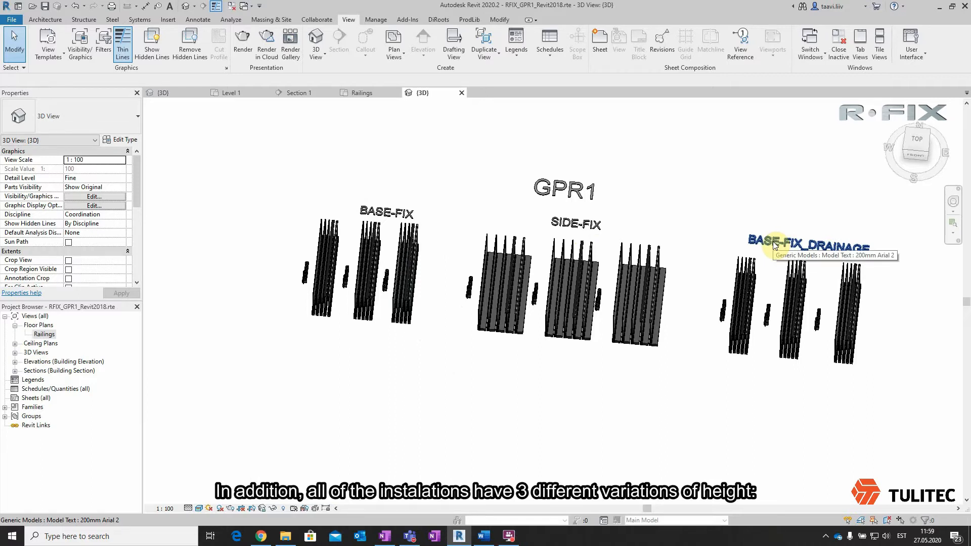
scroll(290, 304, "up", 5)
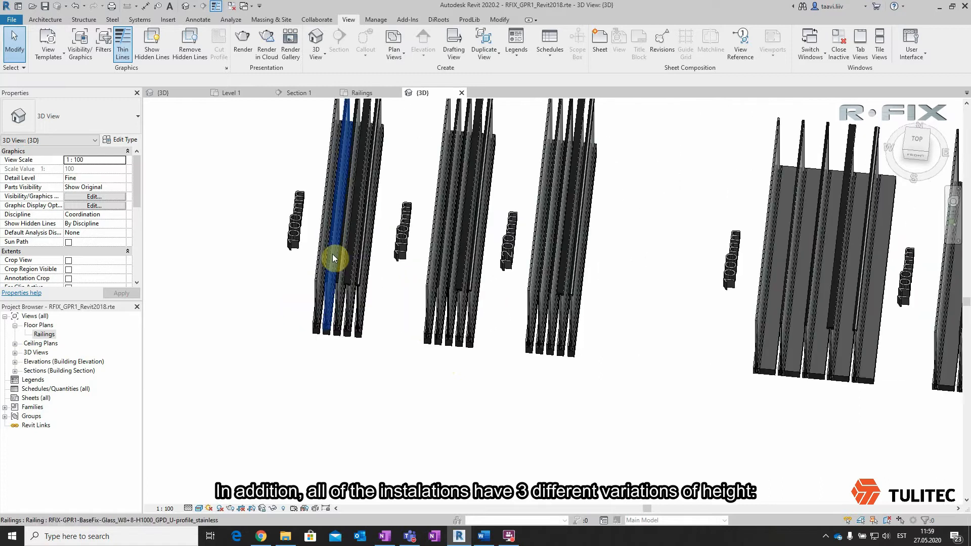
scroll(333, 254, "down", 3)
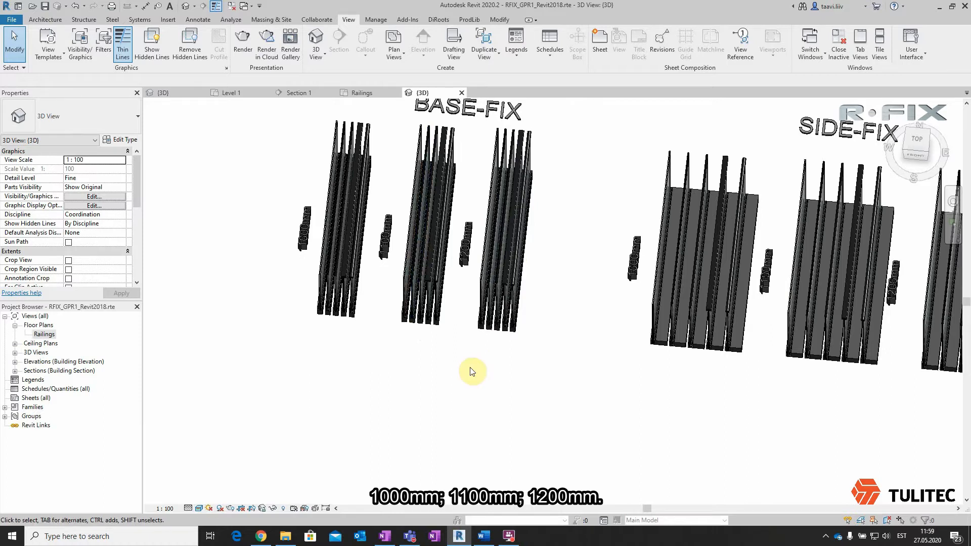
scroll(430, 329, "up", 3)
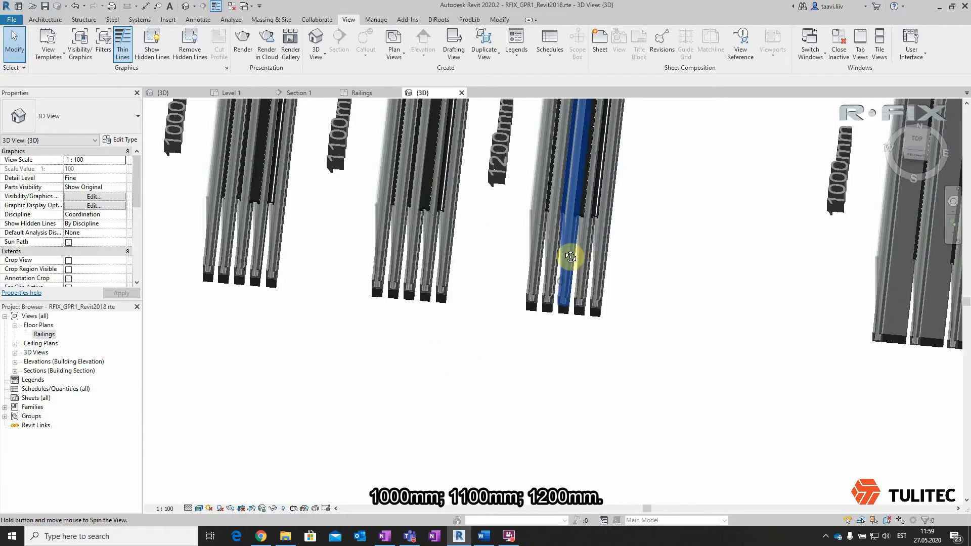
Step: Inspect the five handrail variants of the 1200 mm Base-Fix railings one by one, from no top rail to round handrail
left_click(553, 205)
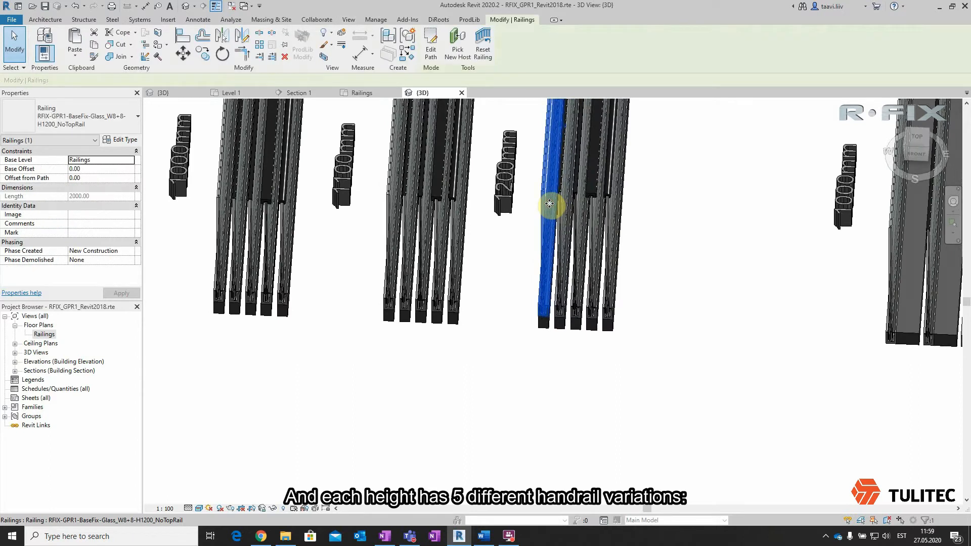
scroll(631, 230, "up", 6)
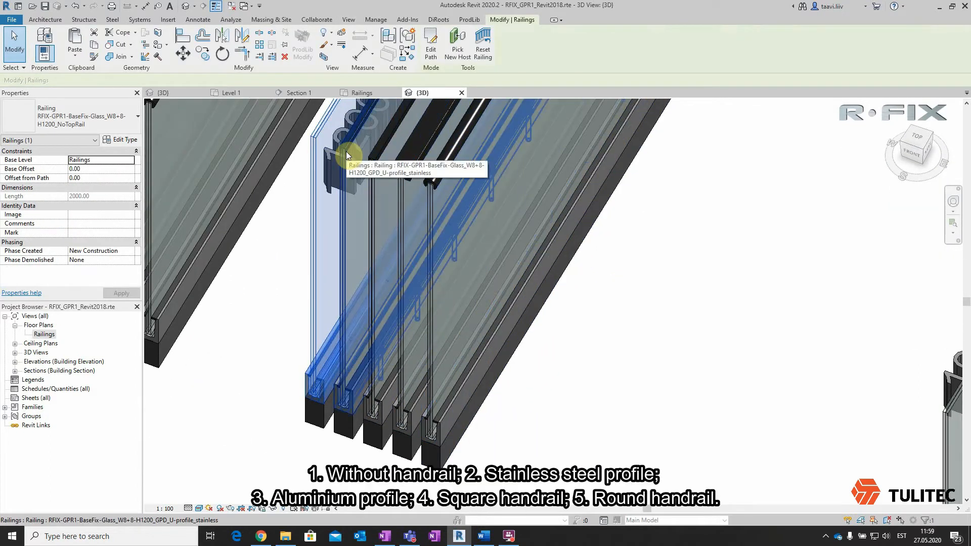
left_click(346, 151)
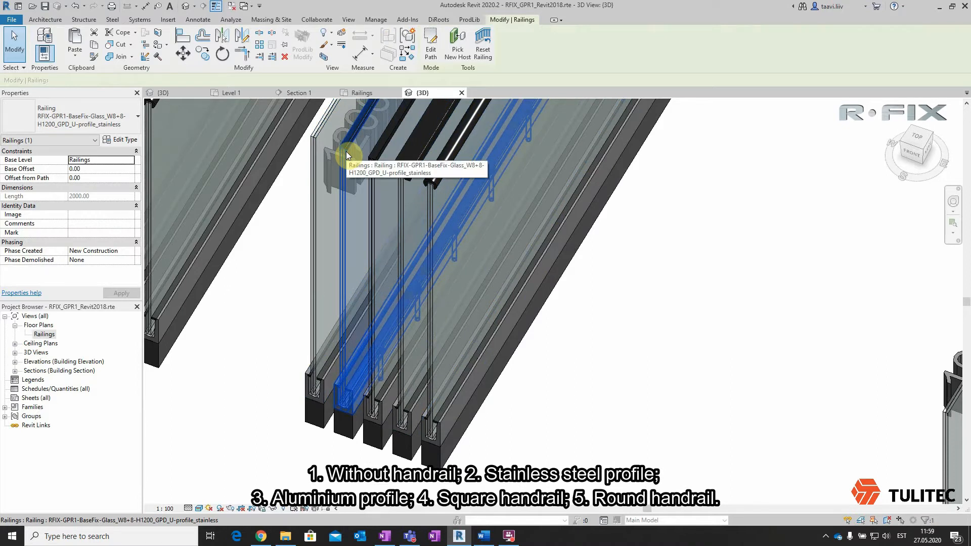
left_click(375, 160)
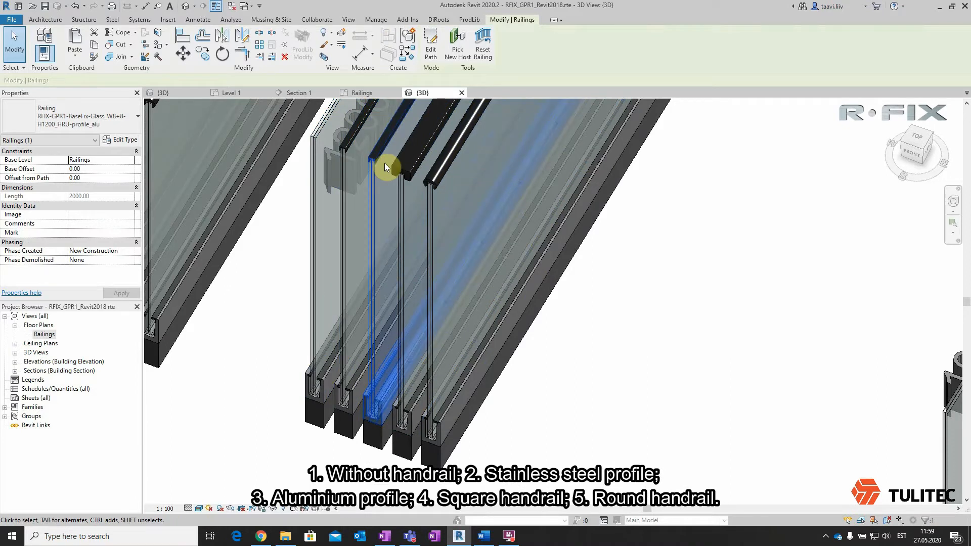
left_click(408, 168)
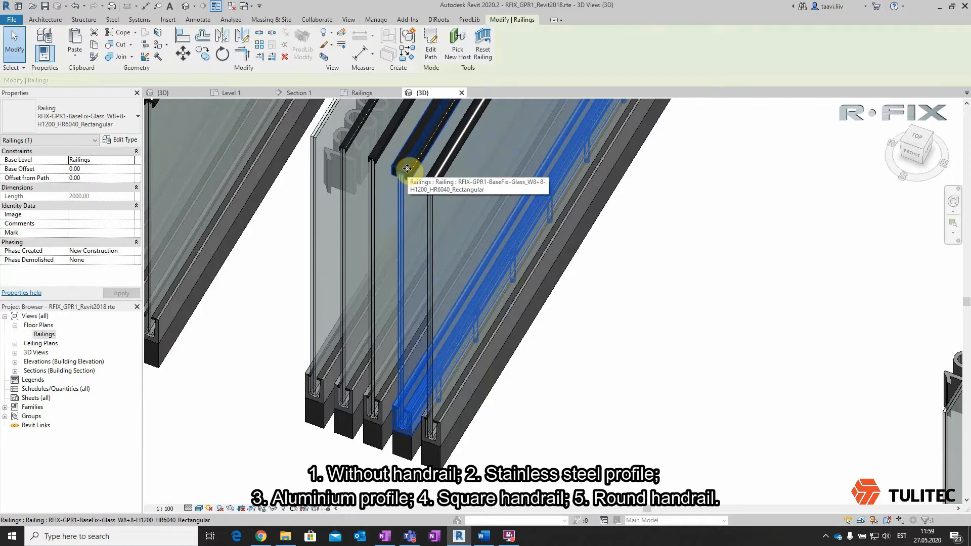
left_click(439, 181)
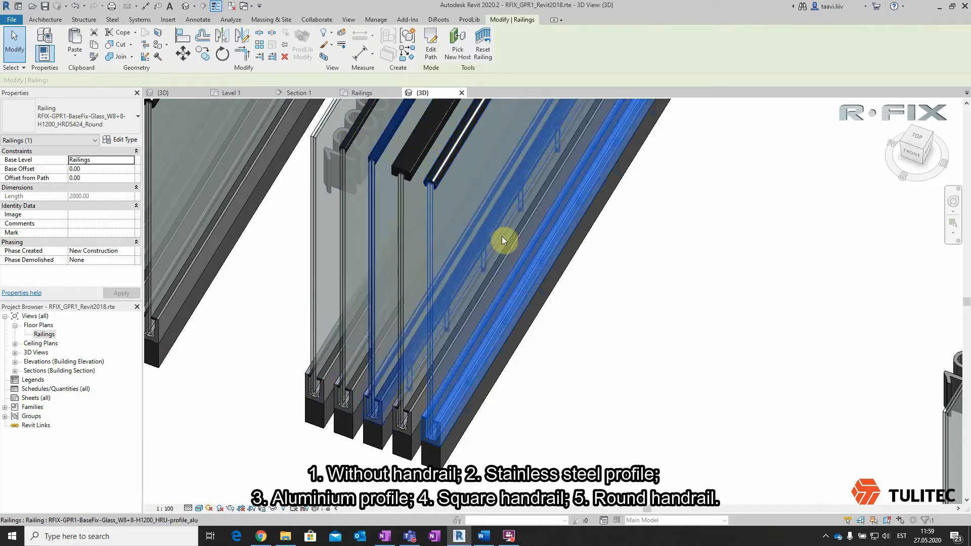
scroll(570, 230, "down", 2)
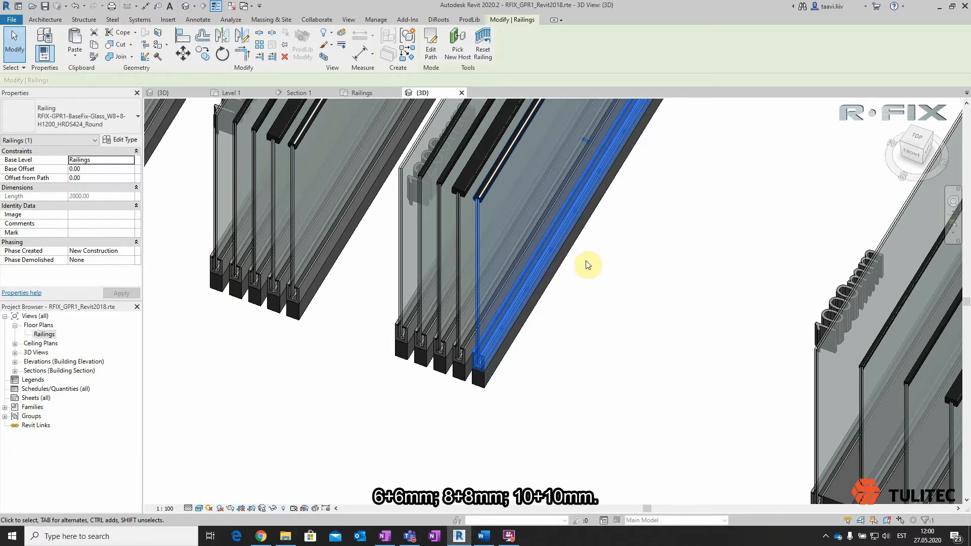
scroll(590, 256, "down", 2)
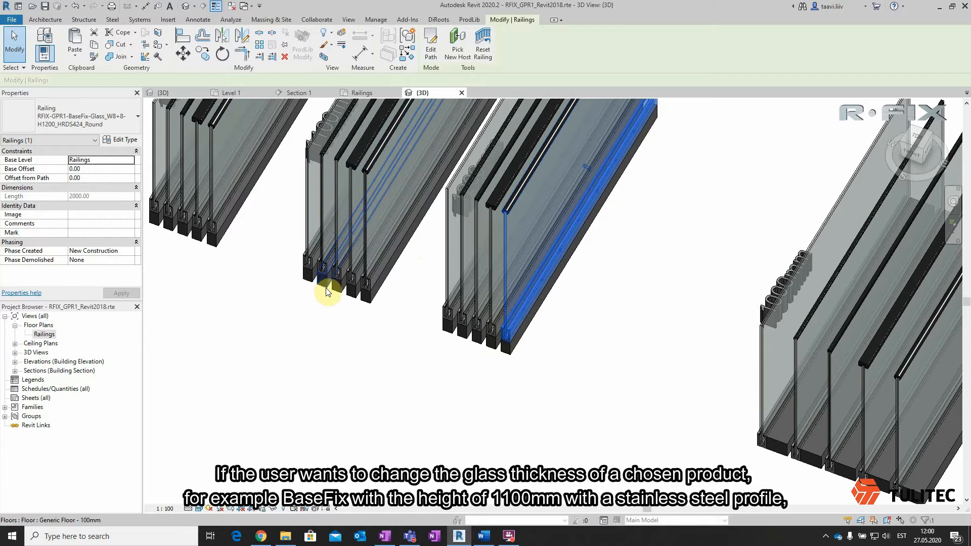
Step: In the Railings floor plan, copy the 1100 mm Base-Fix railing with stainless U-profile straight down across the separate short section line
double_click(45, 335)
scroll(393, 239, "up", 2)
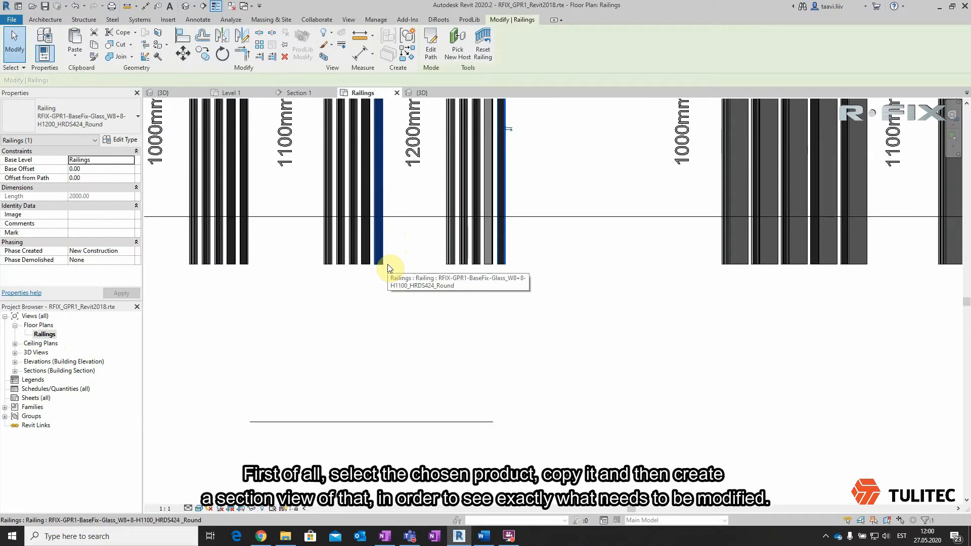
left_click(342, 257)
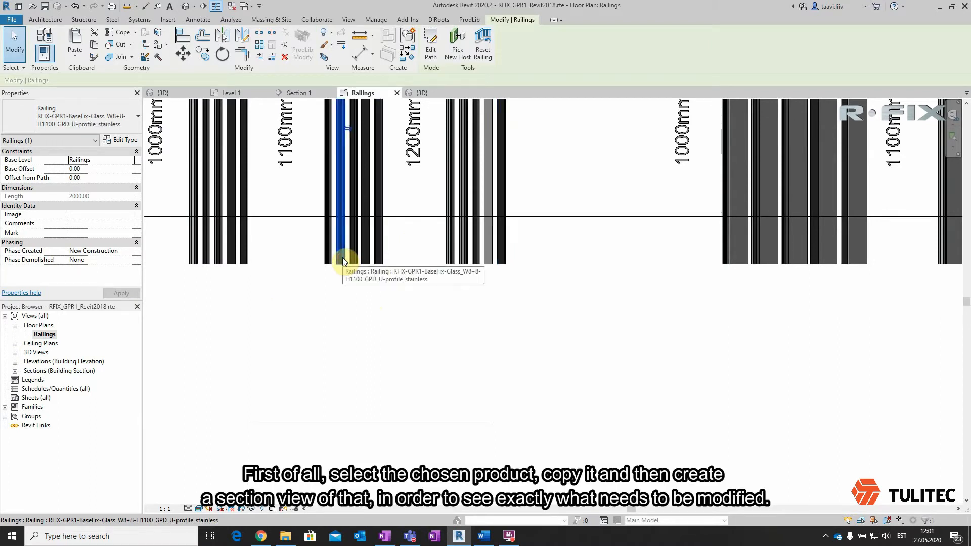
key("c")
key("o")
left_click(342, 263)
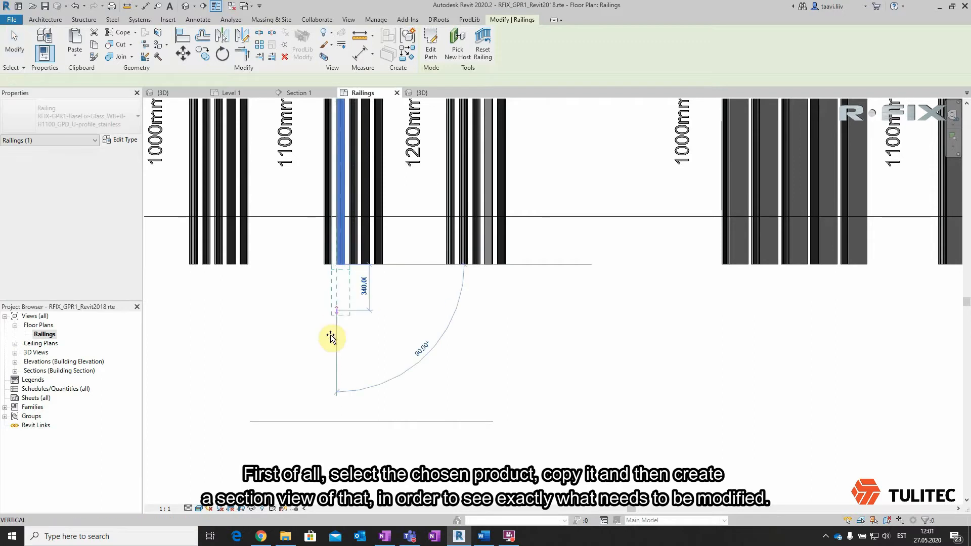
scroll(330, 354, "down", 2)
left_click(337, 448)
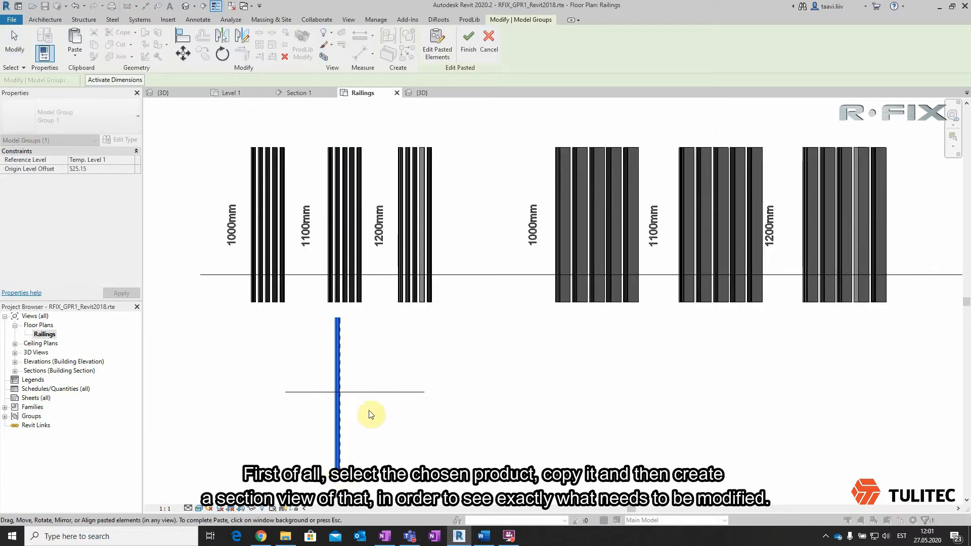
Step: Open the section view whose line crosses the copied railing
scroll(366, 409, "up", 3)
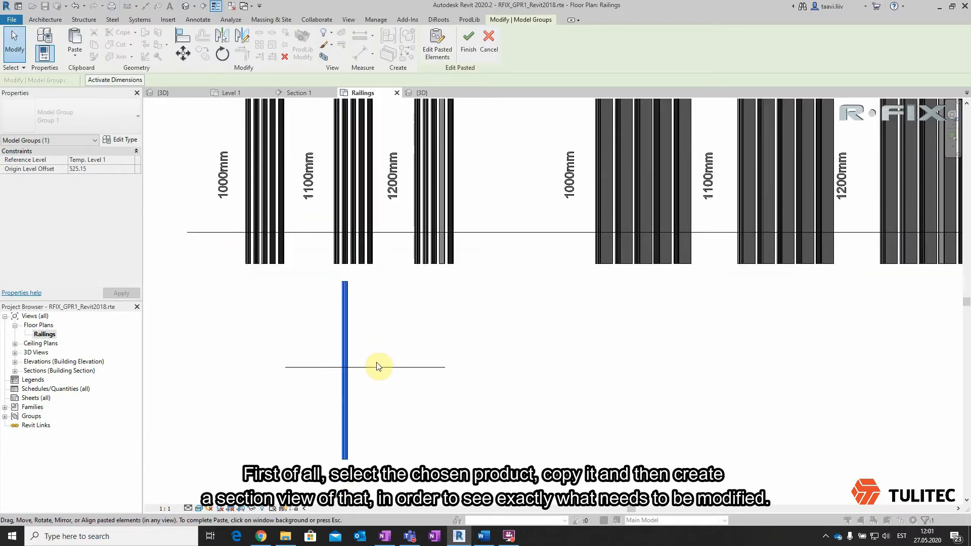
left_click(376, 366)
right_click(375, 367)
left_click(417, 158)
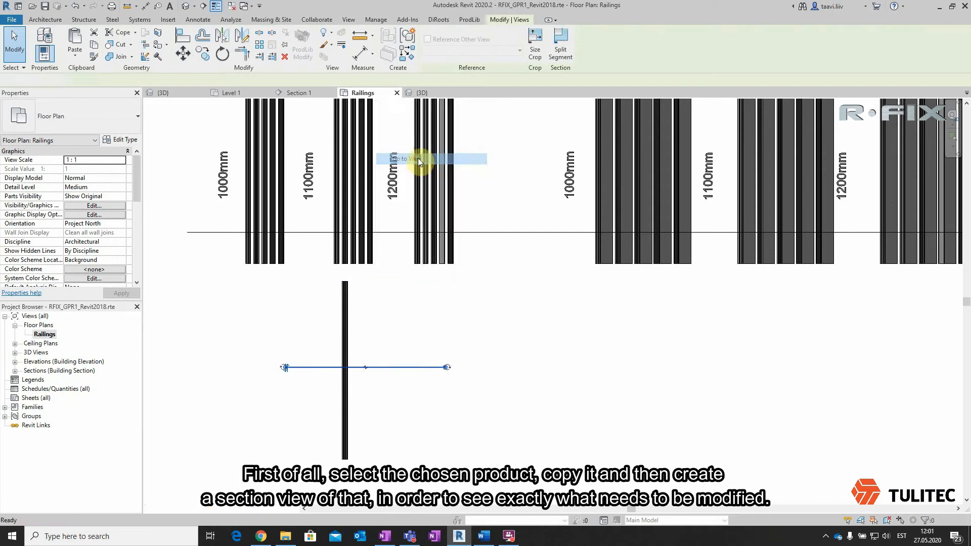
Step: Duplicate the copied railing's type as RFIX-GPR1-BaseFix-Glass_W10+10-H1100_GPD_U-profile_stainless
scroll(499, 206, "up", 2)
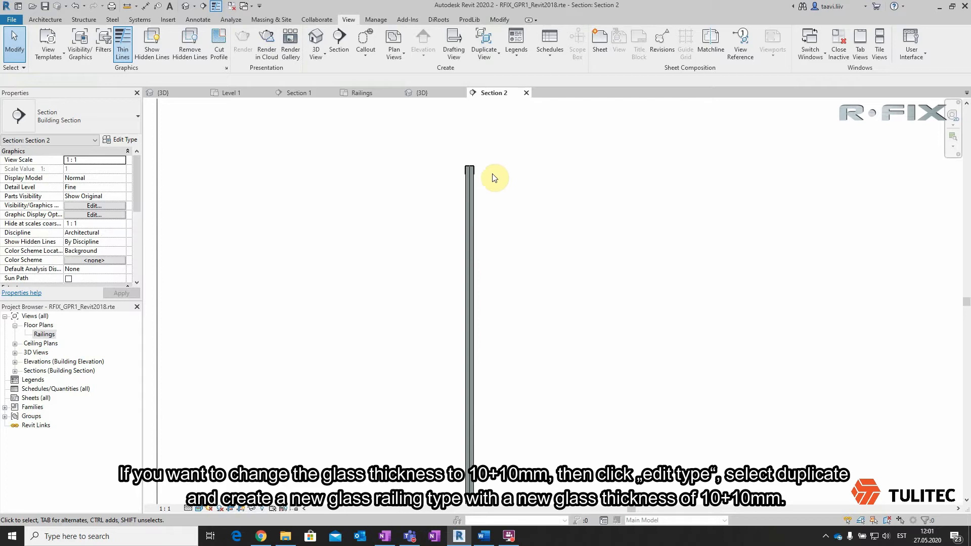
scroll(495, 178, "up", 2)
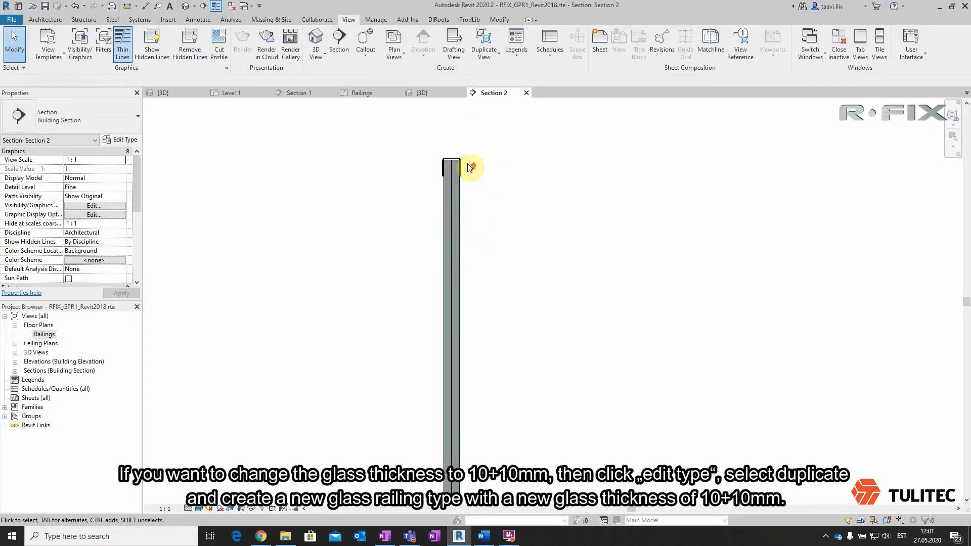
left_click(458, 232)
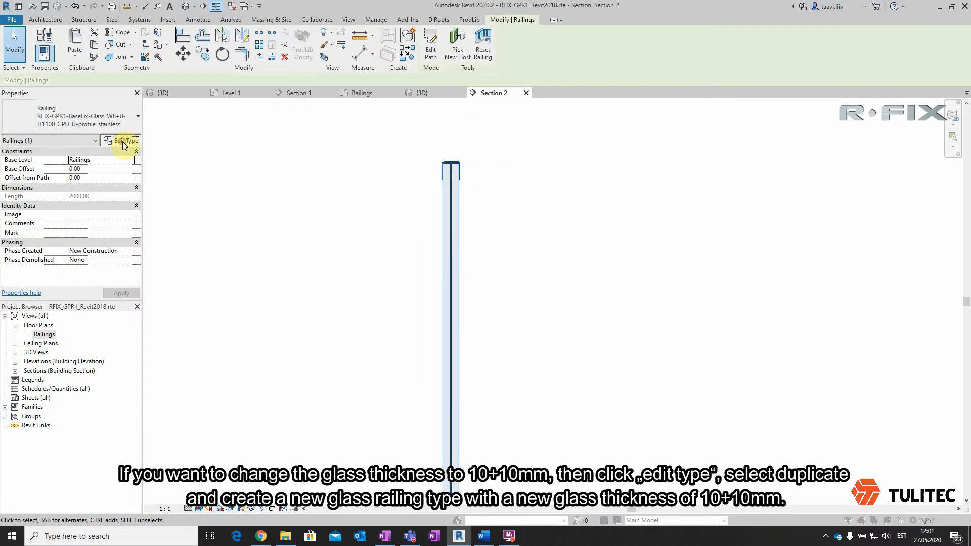
left_click(123, 141)
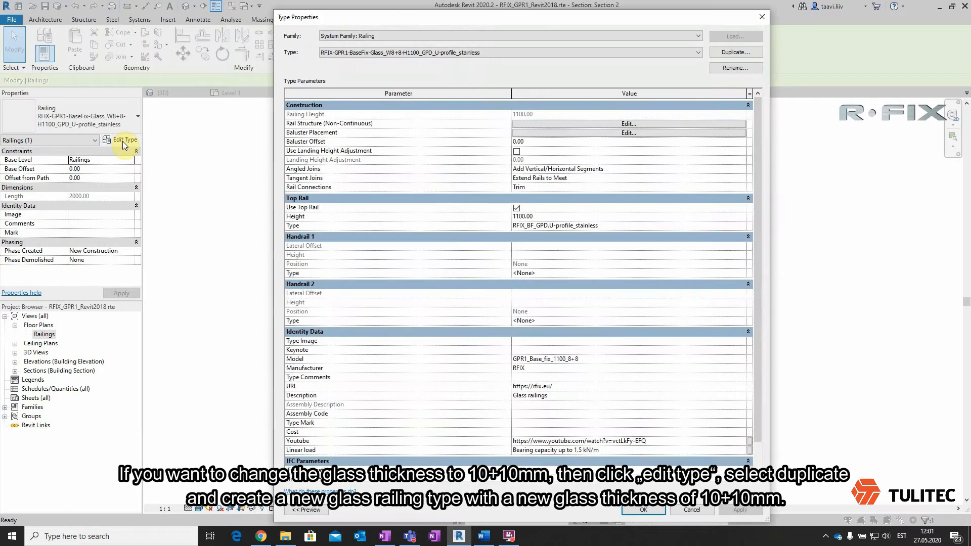
left_click(736, 52)
left_click(565, 262)
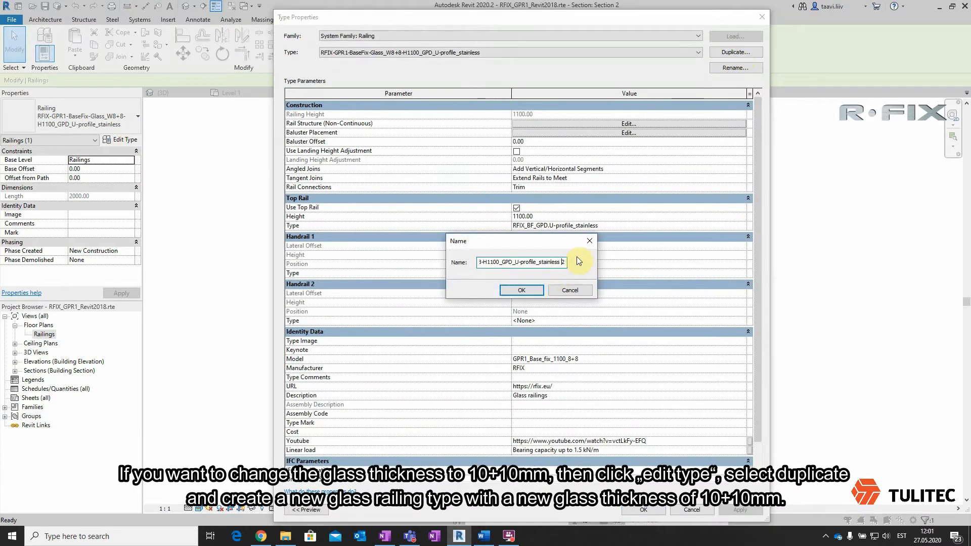
key("BackSpace")
key("BackSpace")
key("Left")
key("Left")
key("Left")
key("Left")
key("Left")
key("Left")
key("Left")
key("Left")
key("Left")
key("Left")
key("Left")
key("Left")
key("Left")
key("Left")
key("Left")
key("Left")
key("Left")
key("Left")
key("Left")
key("Left")
key("Right")
key("Delete")
type("10")
key("BackSpace")
type("10")
left_click(522, 290)
Step: Set the new railing type's Model value to GPR1_Base_fix_1100_10+10
scroll(573, 335, "down", 1)
left_click(571, 331)
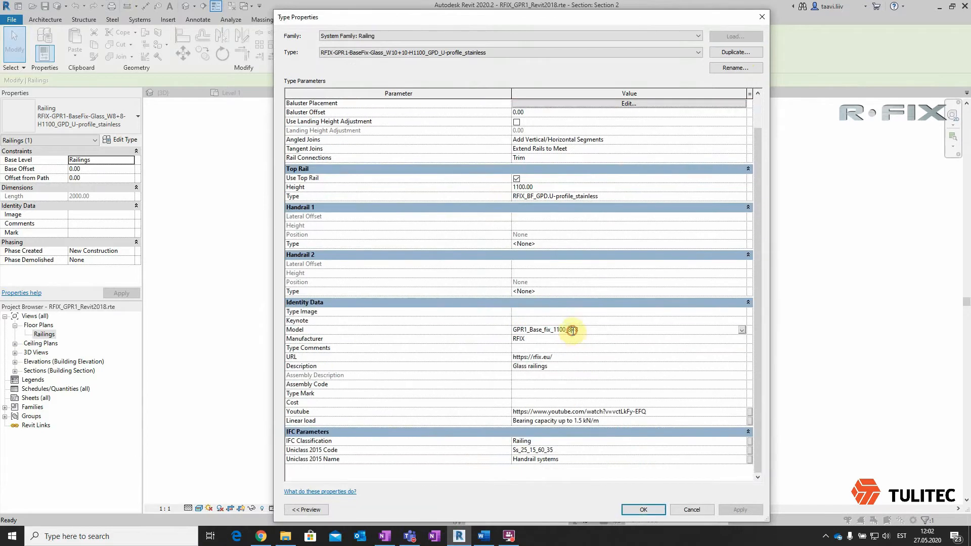
key("BackSpace")
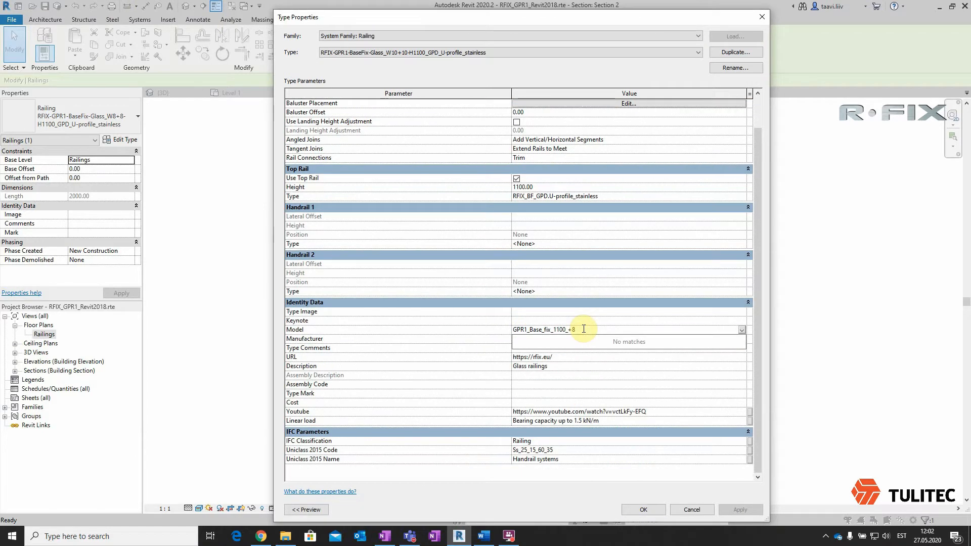
type("10")
key("Return")
type("+10")
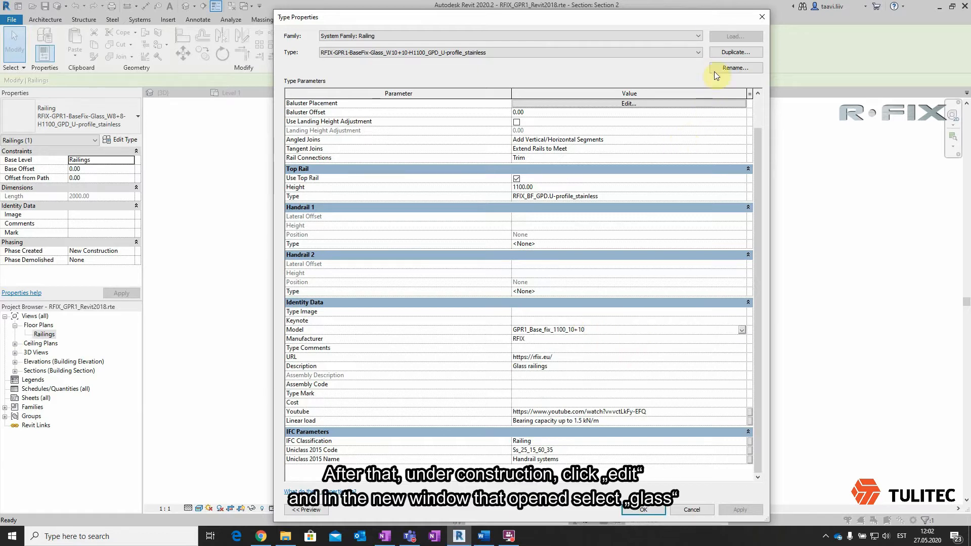
Step: In the type's non-continuous rail structure, change the Glass rail's profile to the RFIX_GPR1_BF_Glass_W_10+10mm_GPD_U-profile option and accept the type changes
scroll(354, 131, "up", 1)
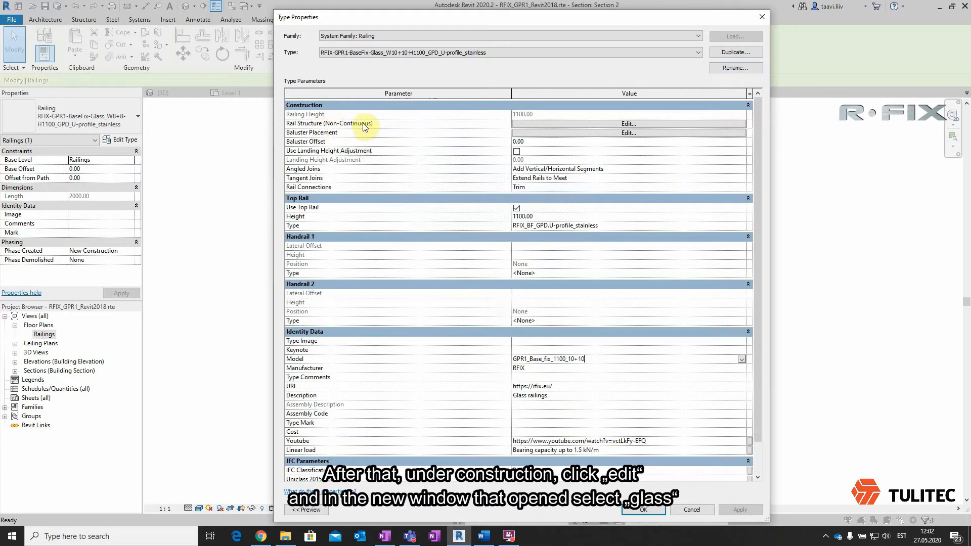
left_click(627, 124)
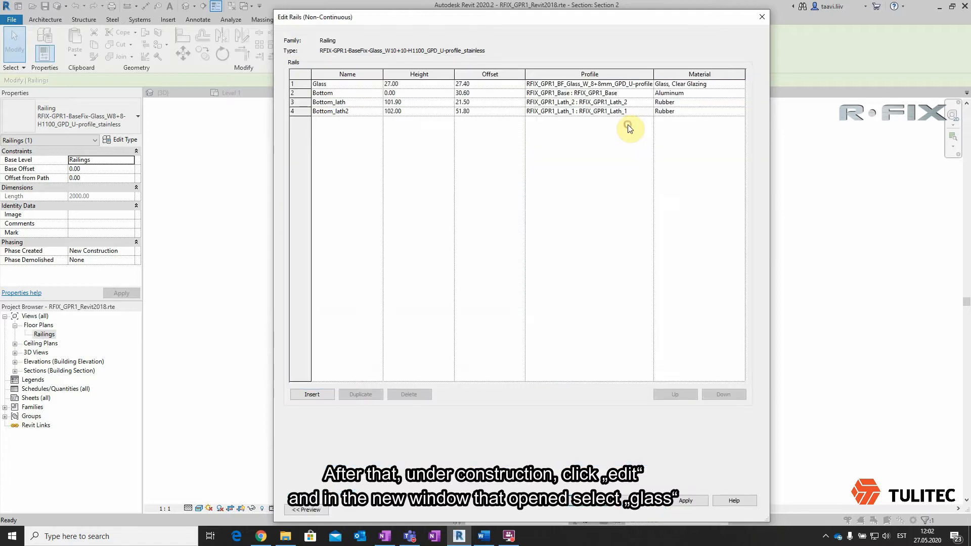
left_click(320, 83)
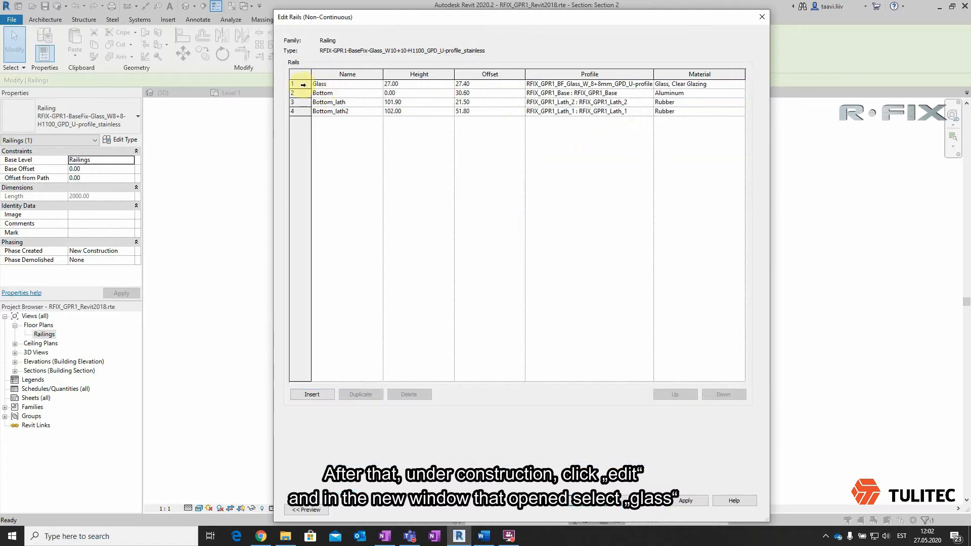
left_click(299, 84)
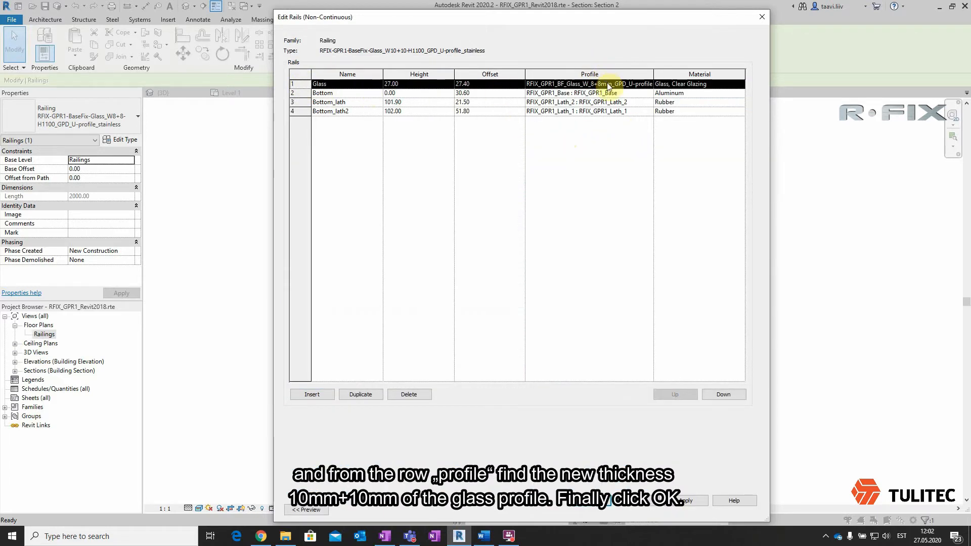
left_click(635, 84)
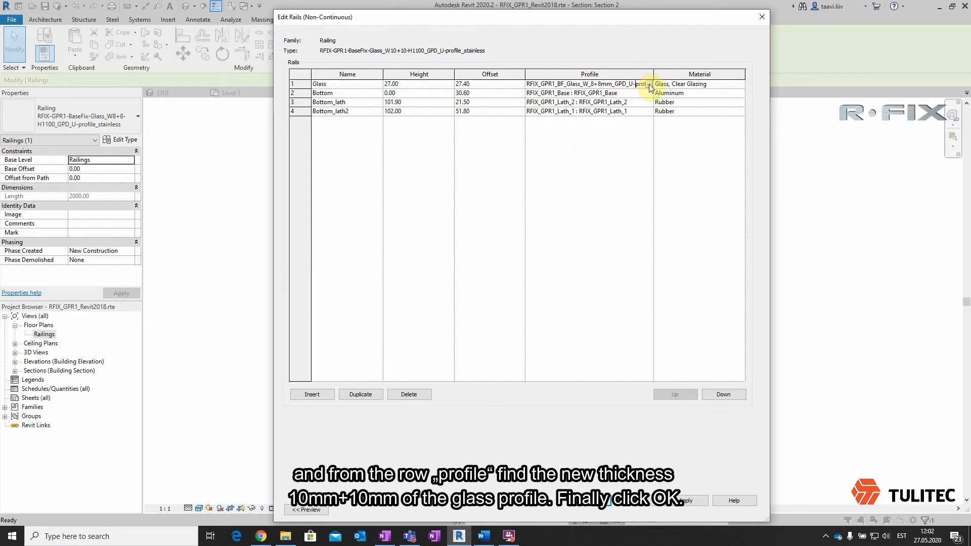
left_click(649, 84)
left_click(611, 123)
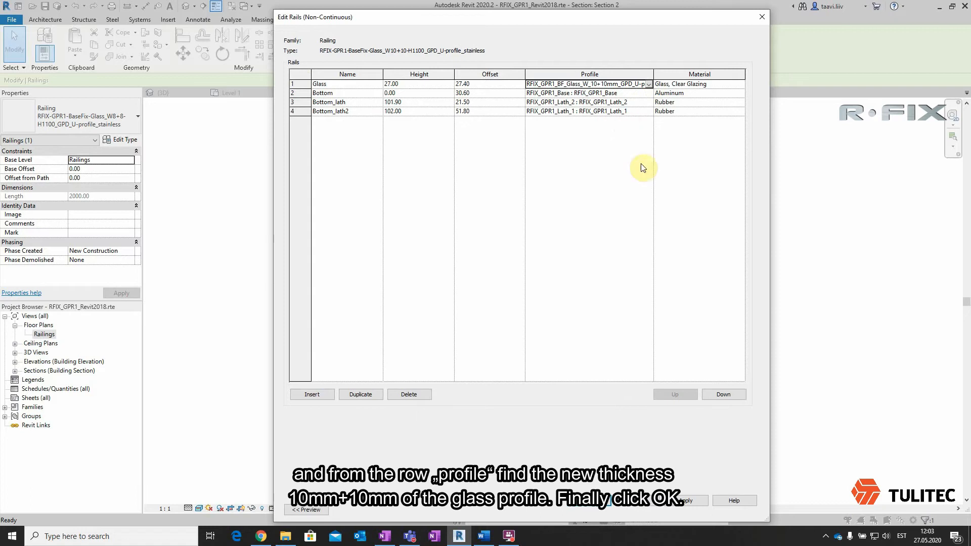
left_click(591, 501)
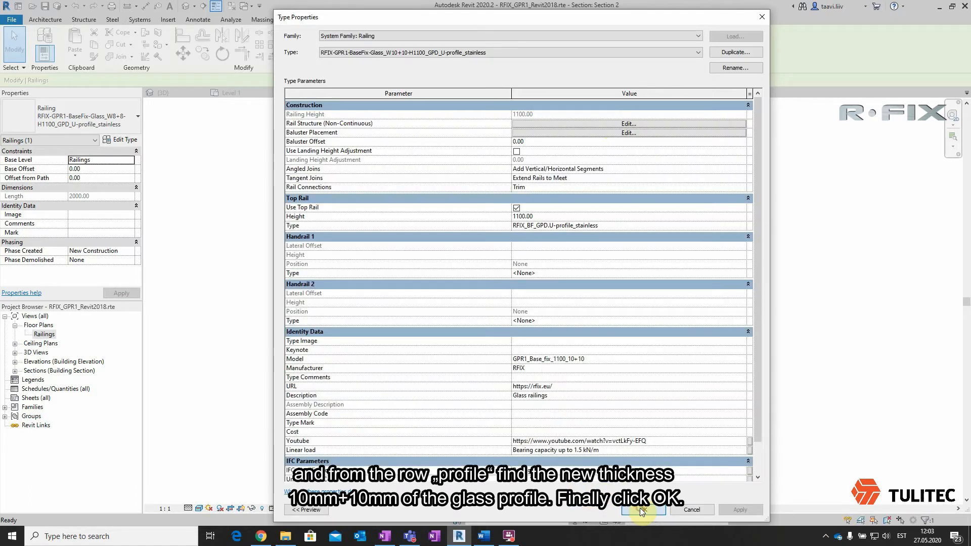
left_click(639, 508)
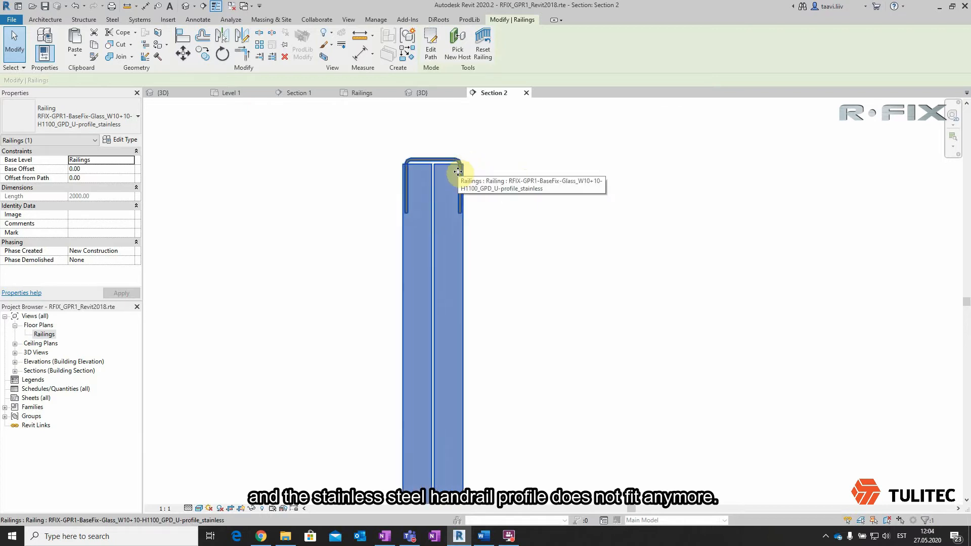
Step: Change the railing's top rail profile to RFIX_BF_GPD.U-profile_stainless : U.215_10+10 to suit the 10+10 mm glass
key("Escape")
left_click(463, 249)
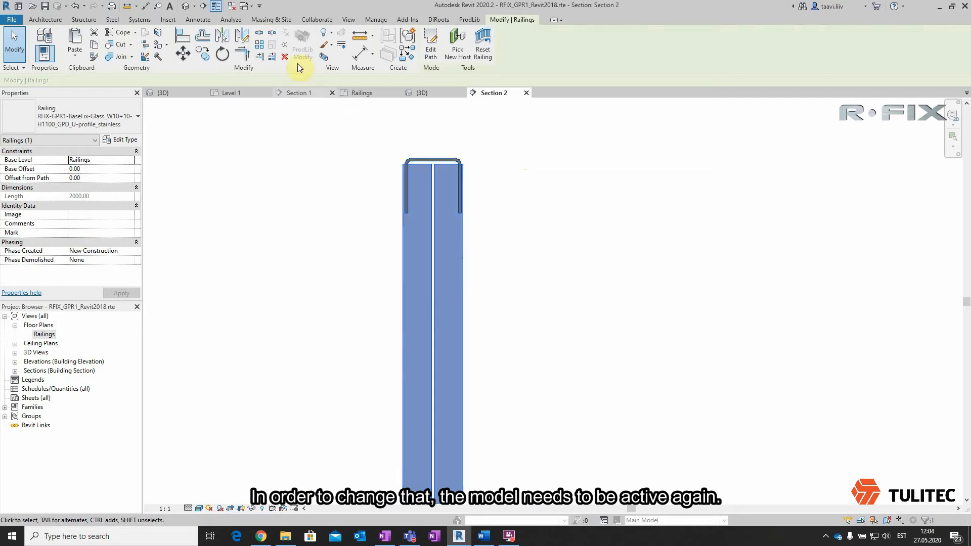
left_click(127, 140)
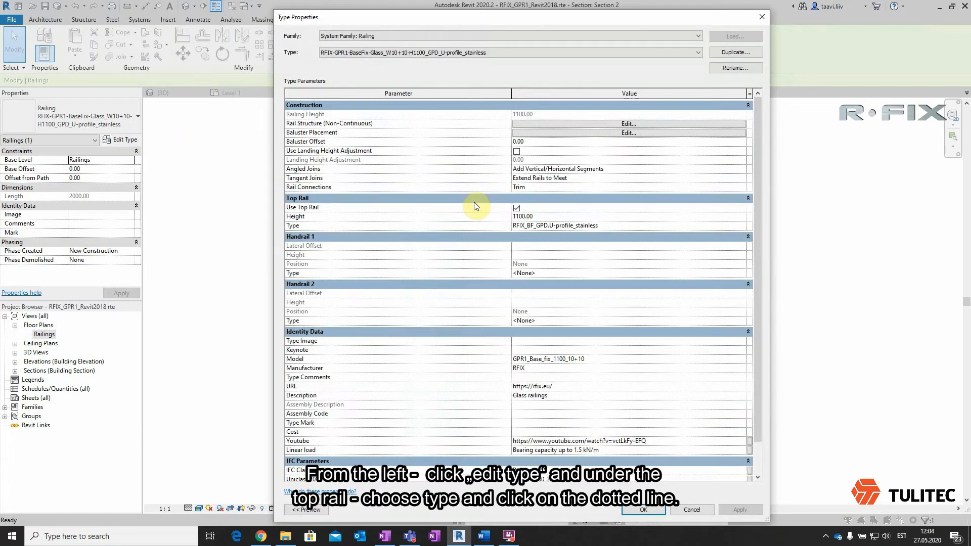
left_click(595, 226)
left_click(742, 225)
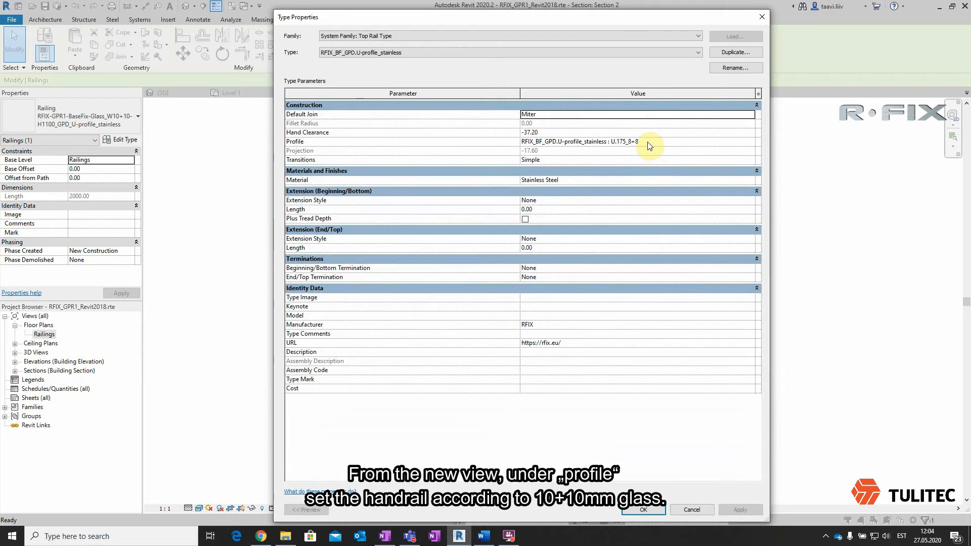
left_click(665, 142)
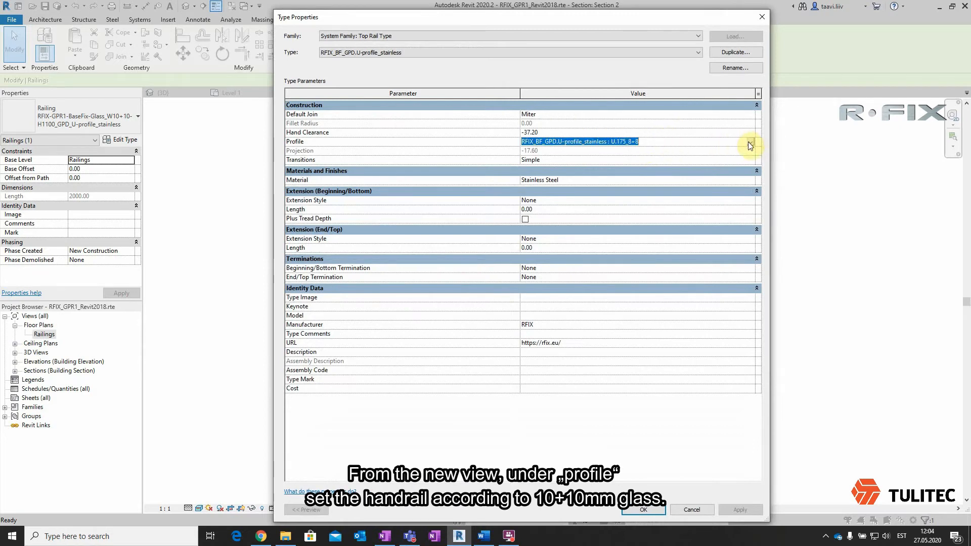
left_click(750, 143)
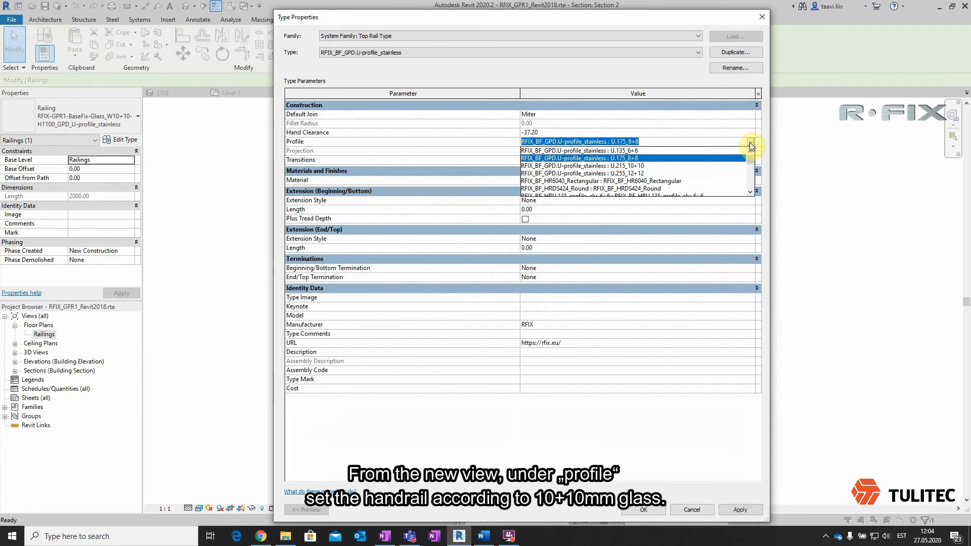
left_click(636, 166)
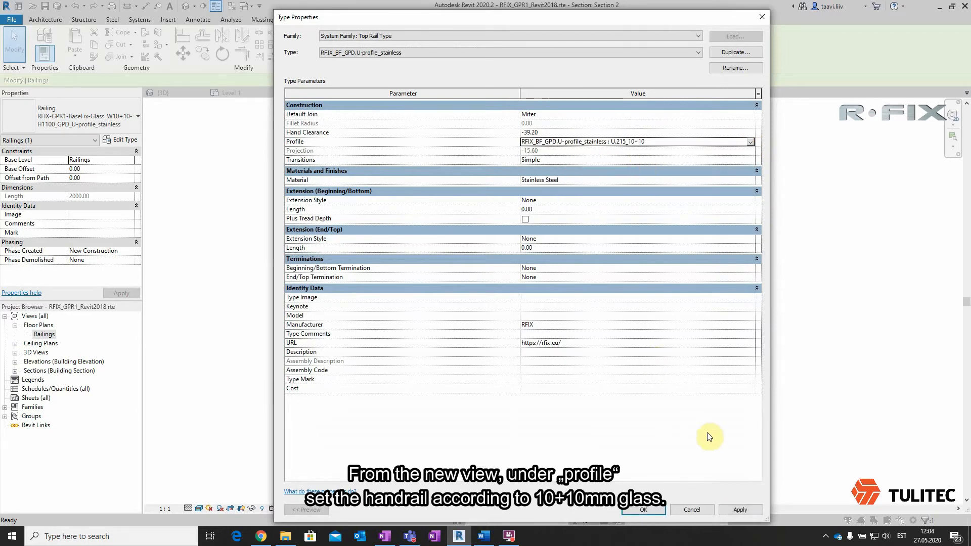
left_click(644, 510)
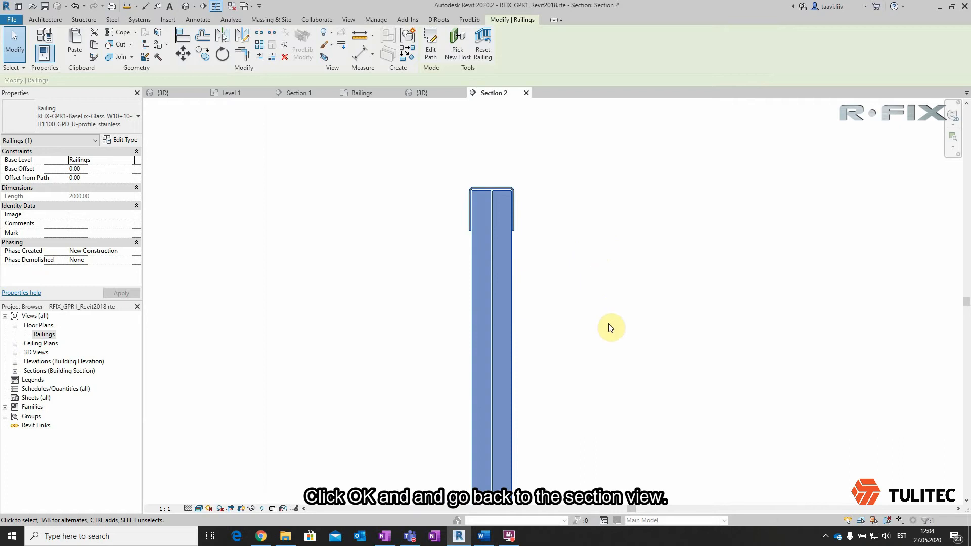
middle_click_drag(603, 351, 585, 293)
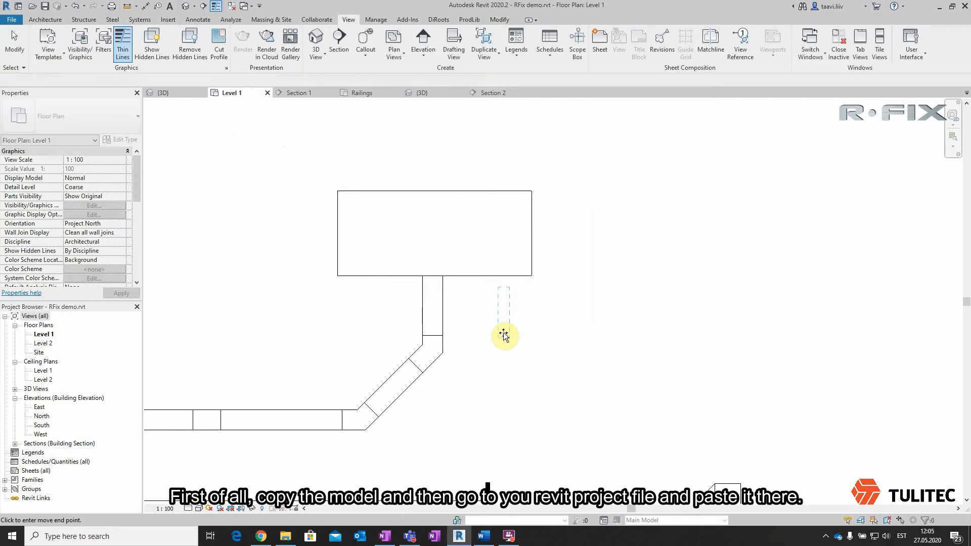
Step: Paste the copied railing model into the Level 1 floor plan of the RFix demo project, beside the ramp
left_click(513, 344)
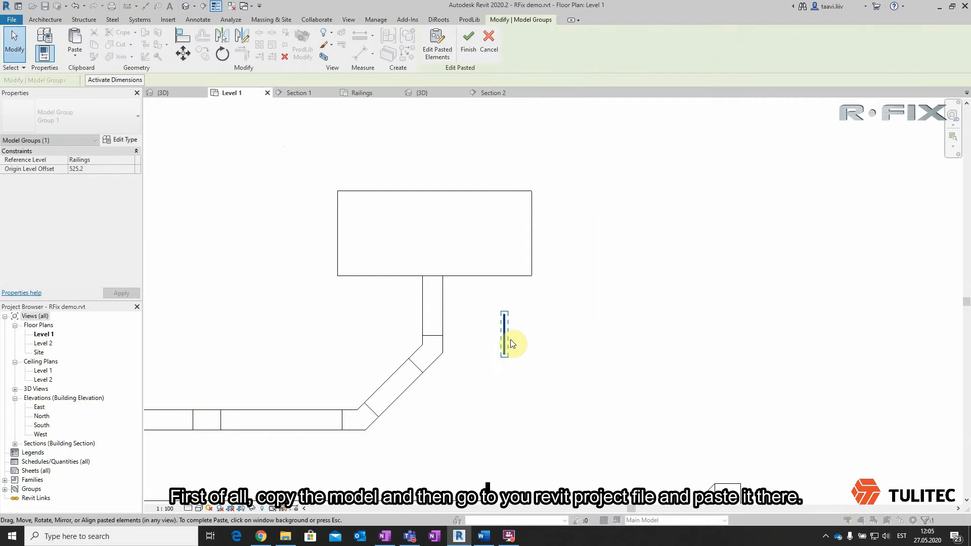
left_click(538, 339)
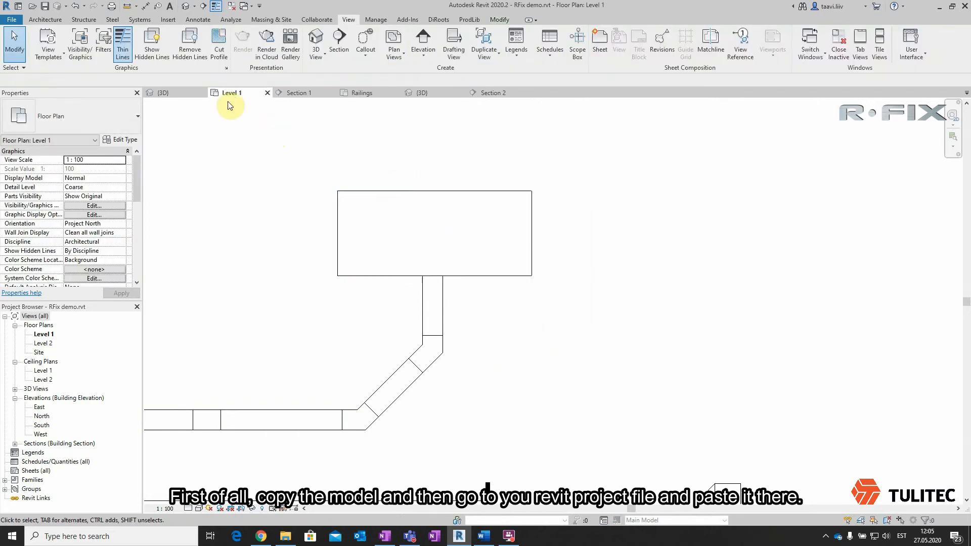
Step: In the project's 3D view, place the GPR1 10+10 glass railing on the ramp with the Place on Stair/Ramp method
left_click(167, 93)
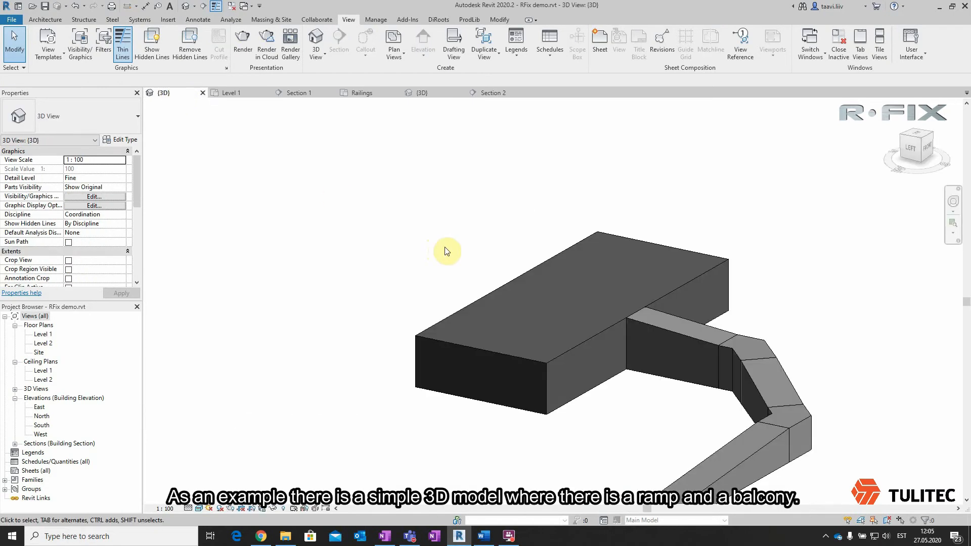
scroll(480, 232, "down", 2)
middle_click_drag(484, 357, 681, 278, "shift")
middle_click_drag(614, 302, 456, 229, "shift")
scroll(620, 259, "up", 1)
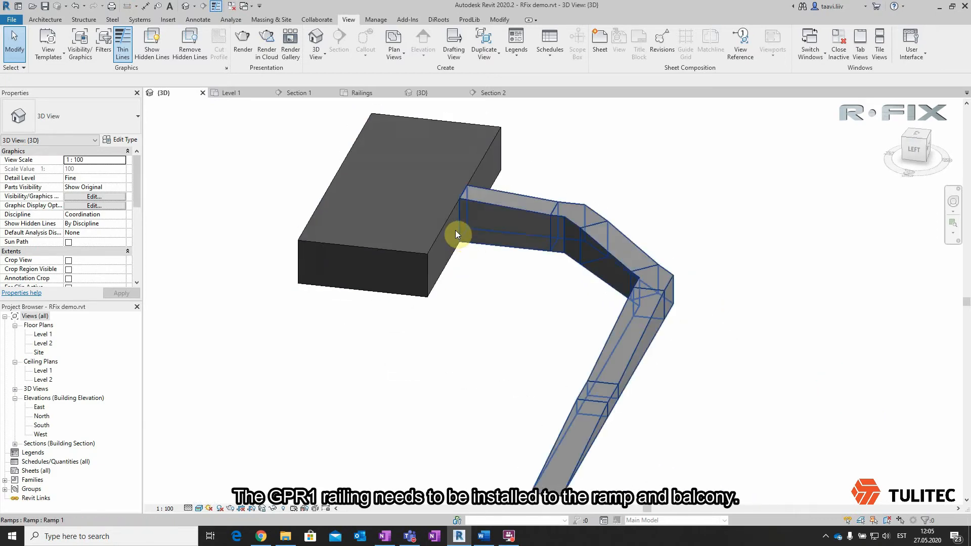
left_click(61, 21)
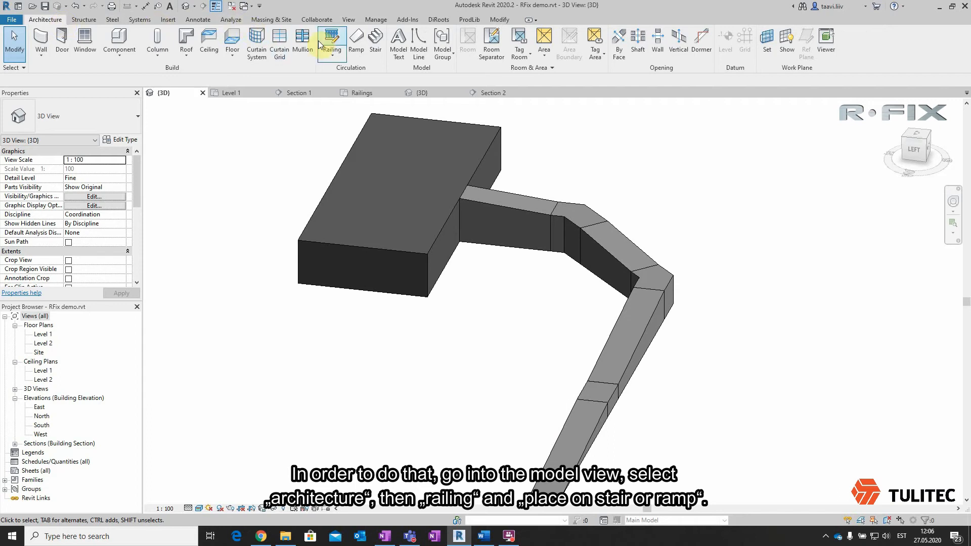
left_click(333, 53)
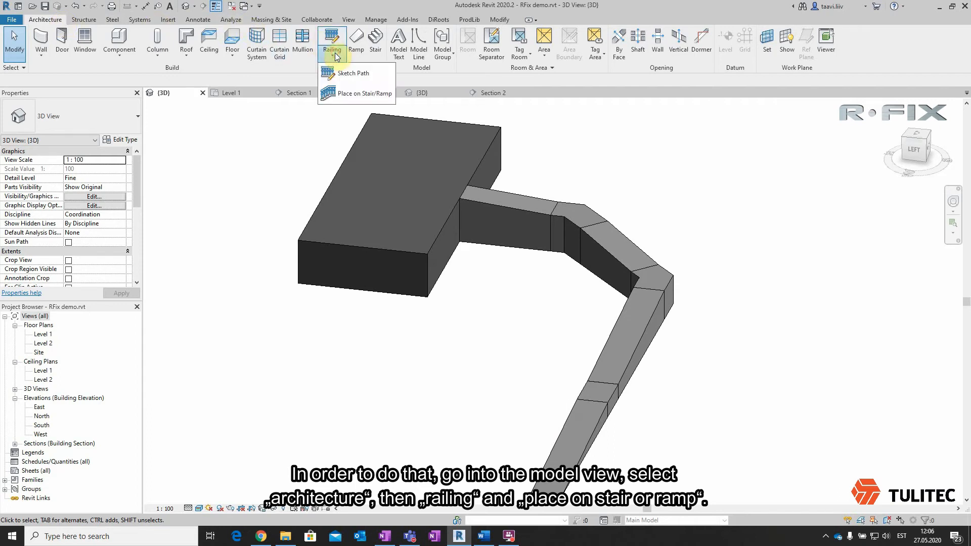
left_click(368, 94)
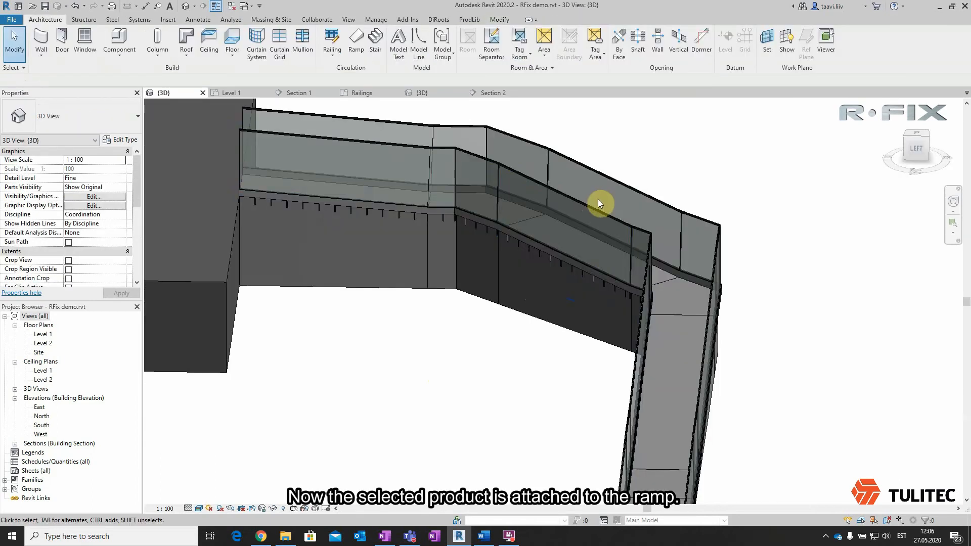
Step: Flip the direction of the glass railings on both sides of the ramp
left_click(593, 202)
left_click(422, 395)
middle_click_drag(617, 364, 507, 380, "shift")
scroll(523, 335, "down", 2)
left_click(677, 454)
left_click(542, 391)
left_click(456, 361)
middle_click_drag(489, 414, 688, 409, "shift")
left_click(283, 419)
scroll(492, 257, "up", 2)
mouse_move(469, 333)
middle_mouse_down("shift")
mouse_move(464, 302)
mouse_move(480, 335)
middle_mouse_up("shift")
scroll(495, 390, "up", 3)
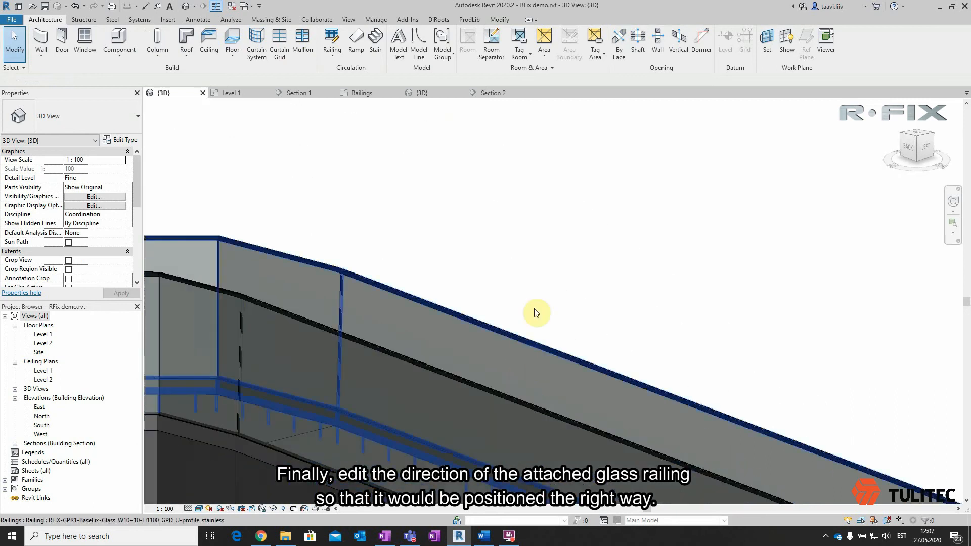
scroll(535, 269, "down", 3)
middle_click_drag(534, 269, 564, 325, "shift")
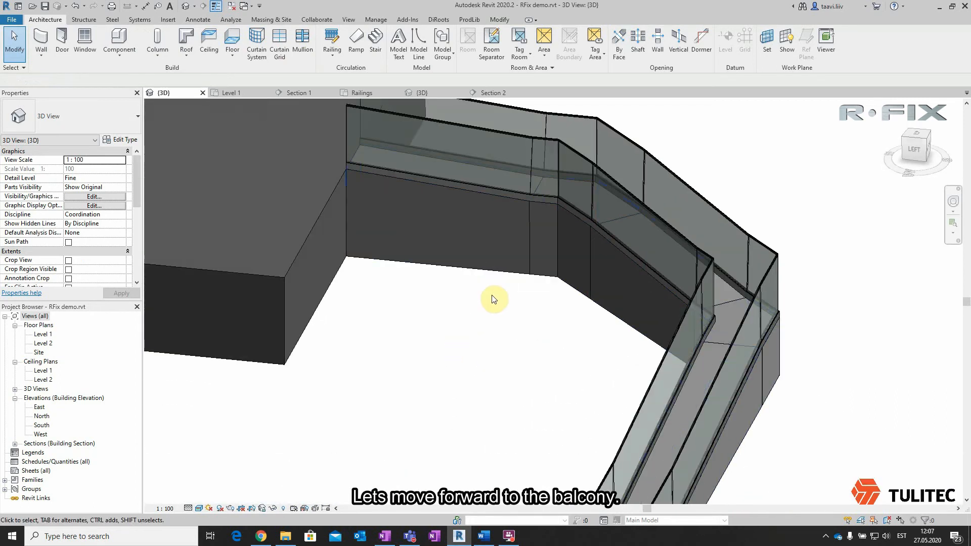
Step: In the Level 1 plan, start a sketched railing path with a line about 4215 mm long from the ramp's left side to the balcony corner
scroll(506, 320, "down", 2)
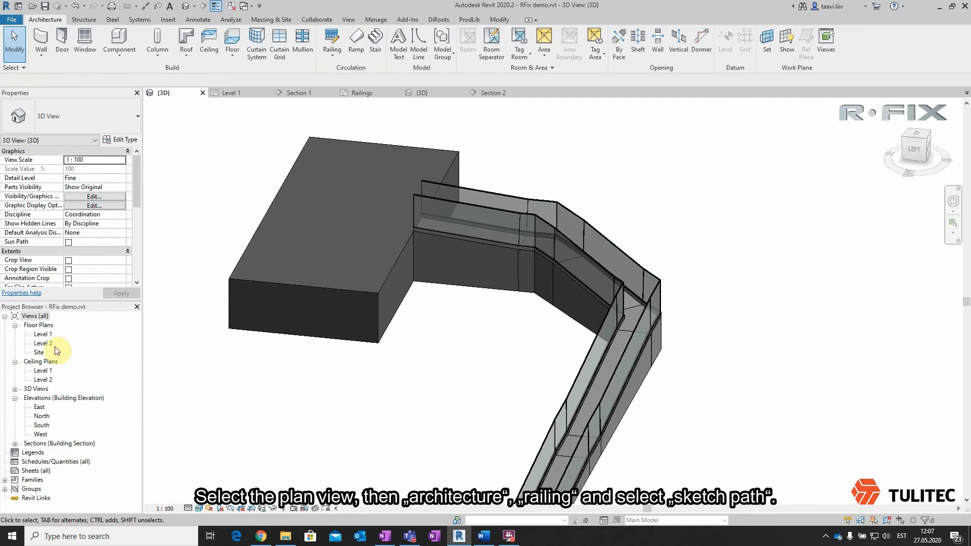
double_click(45, 335)
scroll(444, 241, "up", 3)
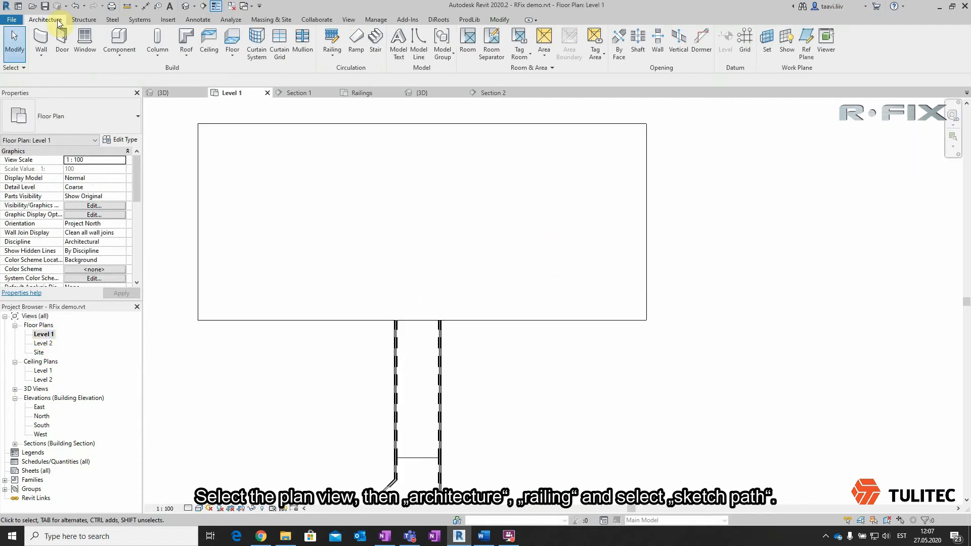
left_click(339, 57)
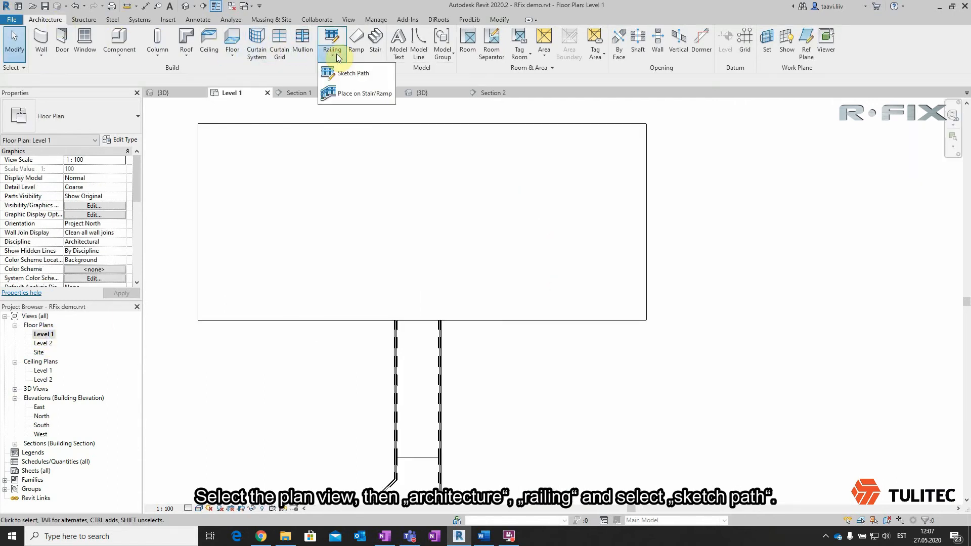
left_click(370, 76)
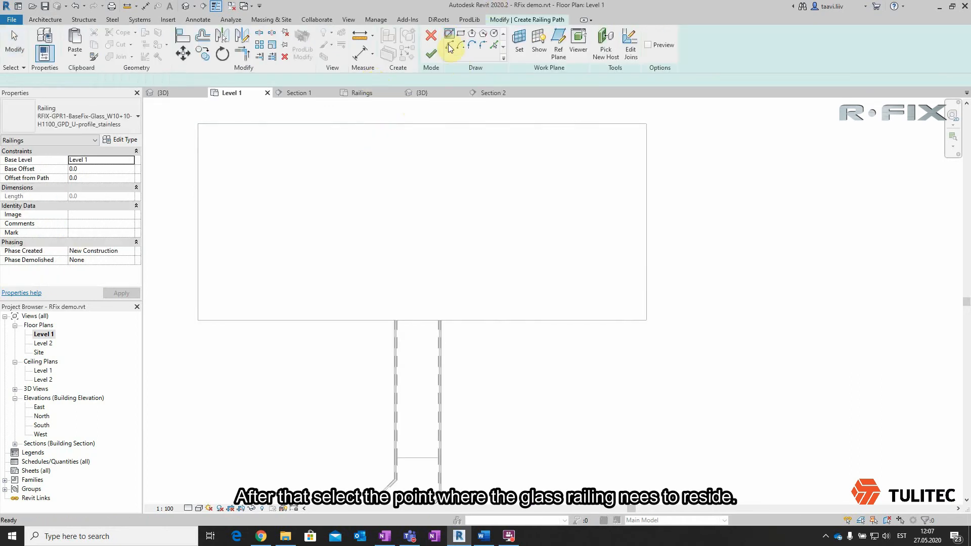
scroll(395, 331, "up", 9)
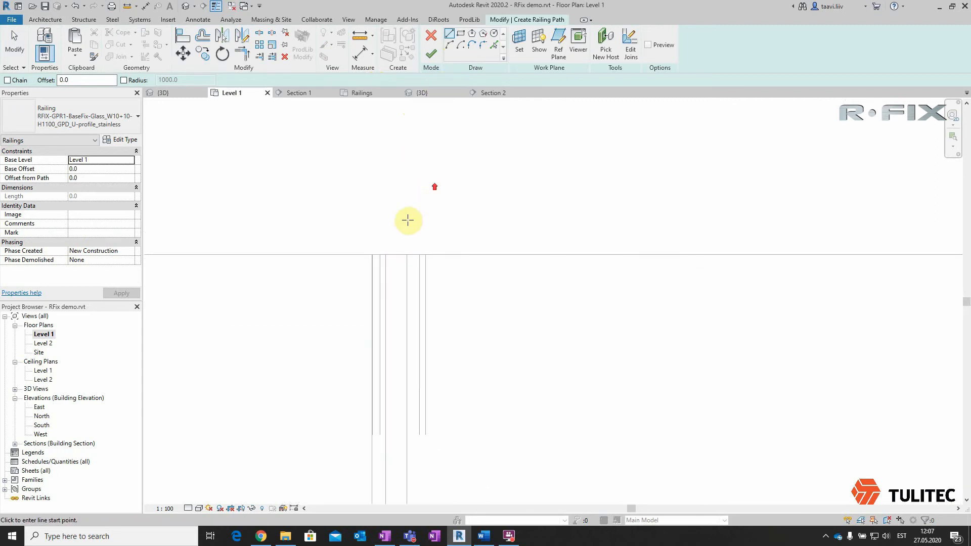
left_click(378, 253)
scroll(533, 227, "down", 10)
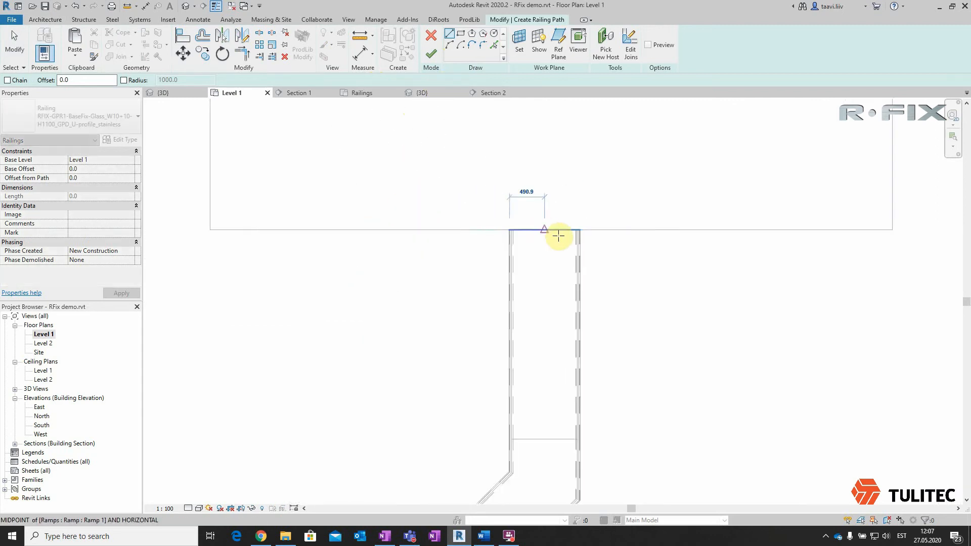
left_click(357, 231)
scroll(360, 273, "down", 3)
scroll(365, 286, "up", 5)
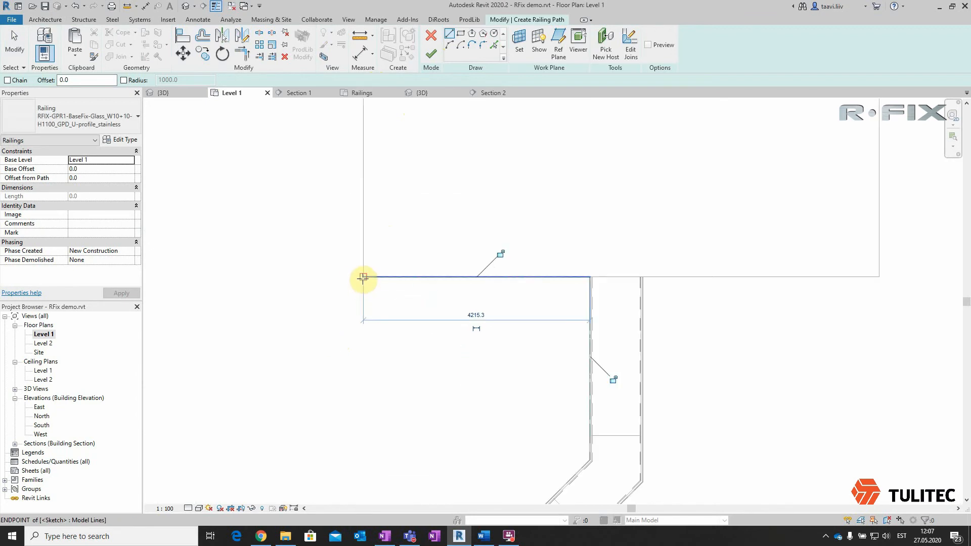
Step: Continue the railing path around the balcony's remaining edges back to the ramp's other side and finish the sketch
left_click(363, 277)
scroll(364, 273, "down", 3)
left_click(362, 187)
left_click(618, 187)
left_click(617, 299)
scroll(521, 296, "up", 5)
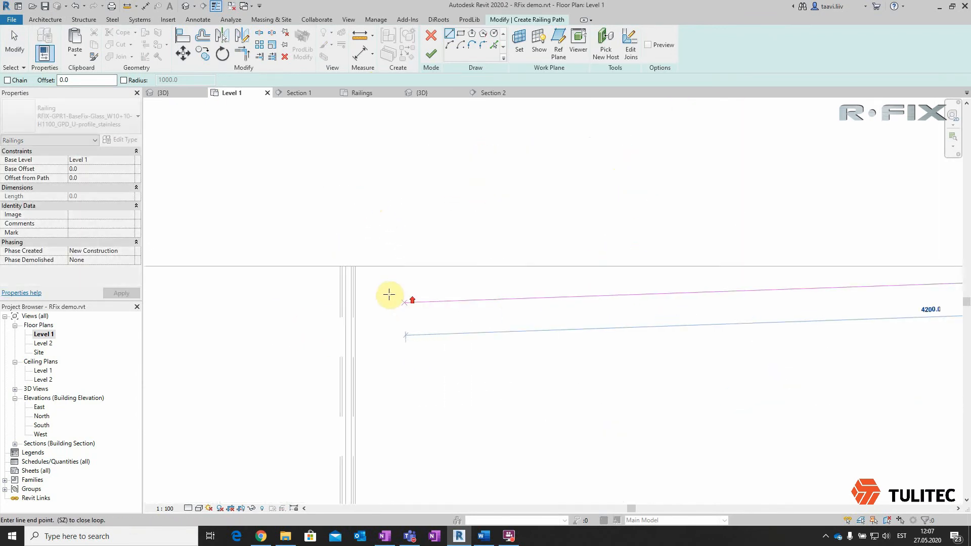
scroll(365, 273, "up", 4)
left_click(333, 256)
left_click(434, 56)
scroll(521, 358, "down", 6)
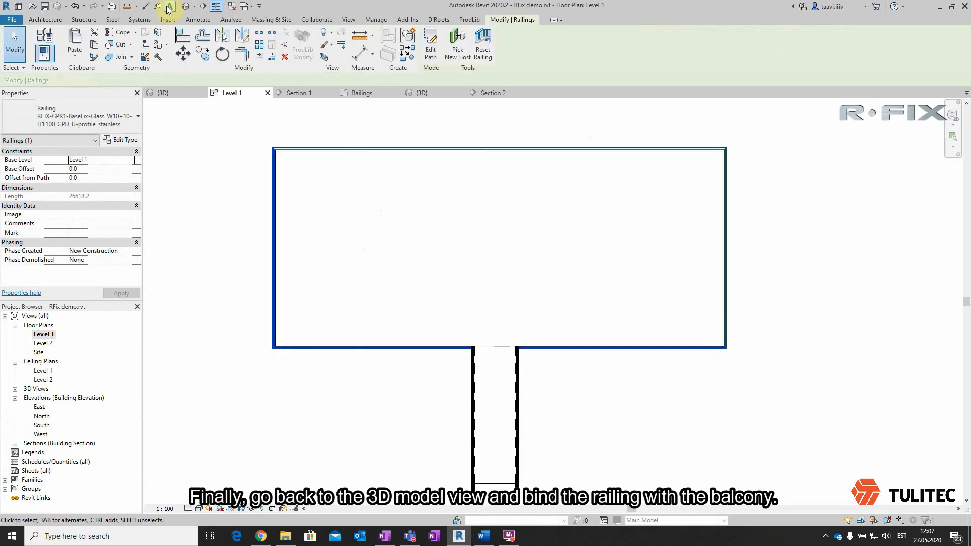
Step: In the 3D view, set the balcony slab as the new host of the sketched railing
left_click(184, 7)
scroll(349, 353, "up", 5)
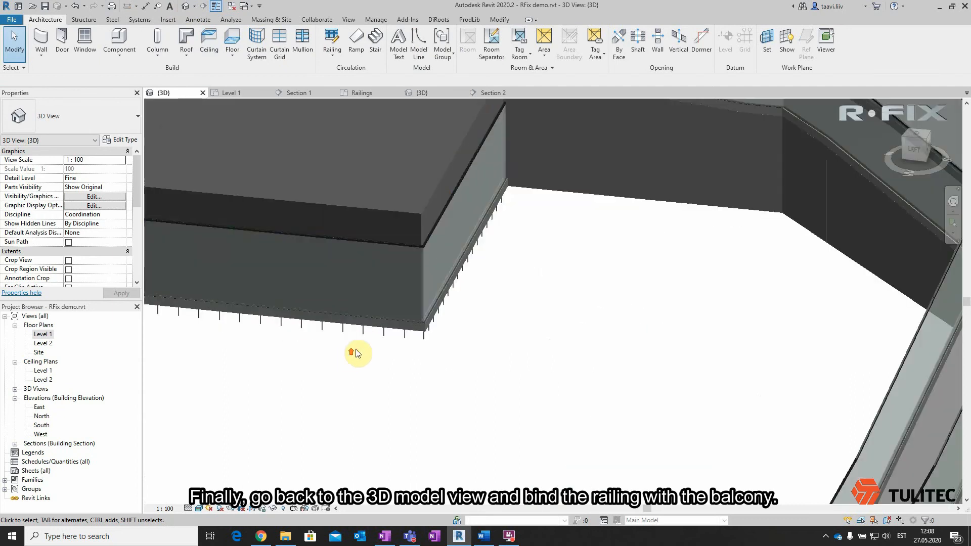
scroll(431, 365, "down", 5)
middle_click_drag(463, 387, 445, 324, "shift")
scroll(444, 323, "up", 5)
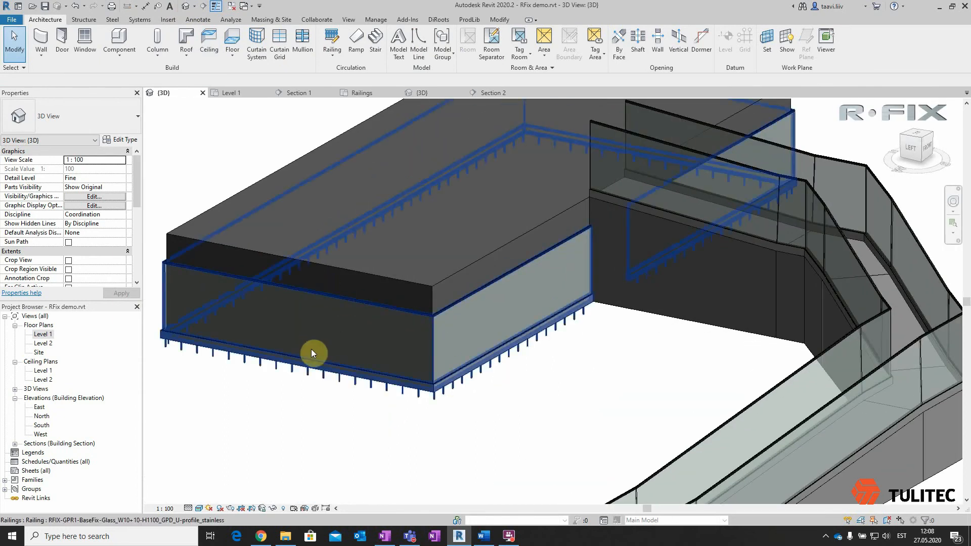
scroll(311, 349, "down", 6)
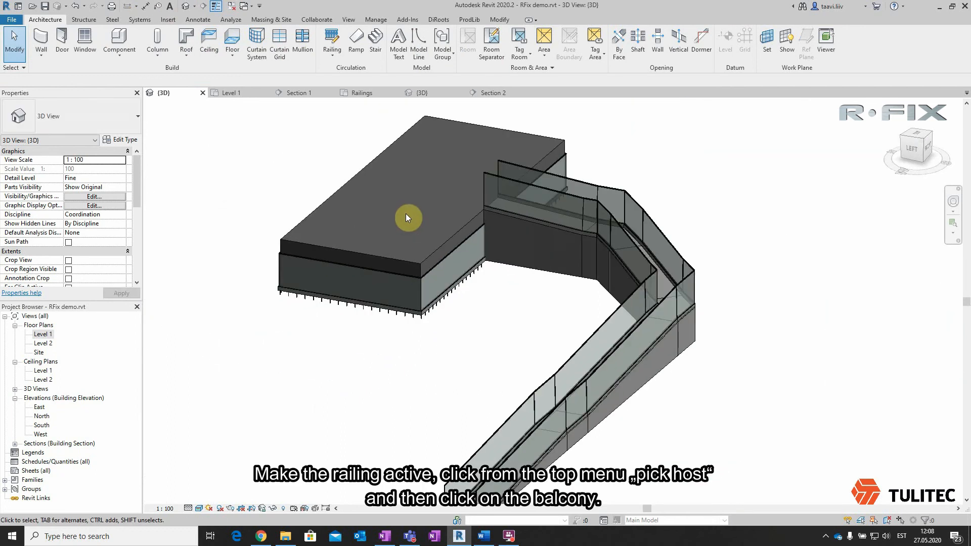
scroll(406, 216, "up", 3)
left_click(435, 360)
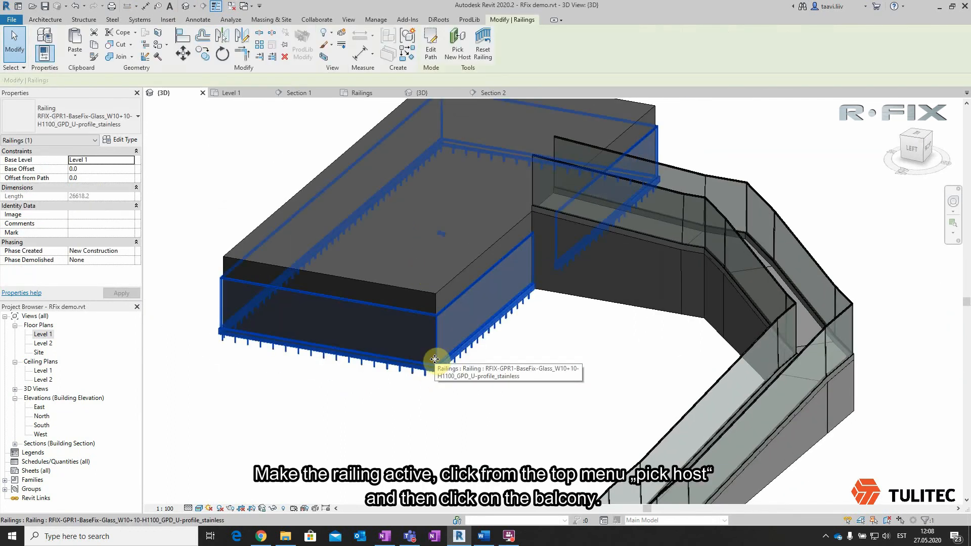
left_click(459, 44)
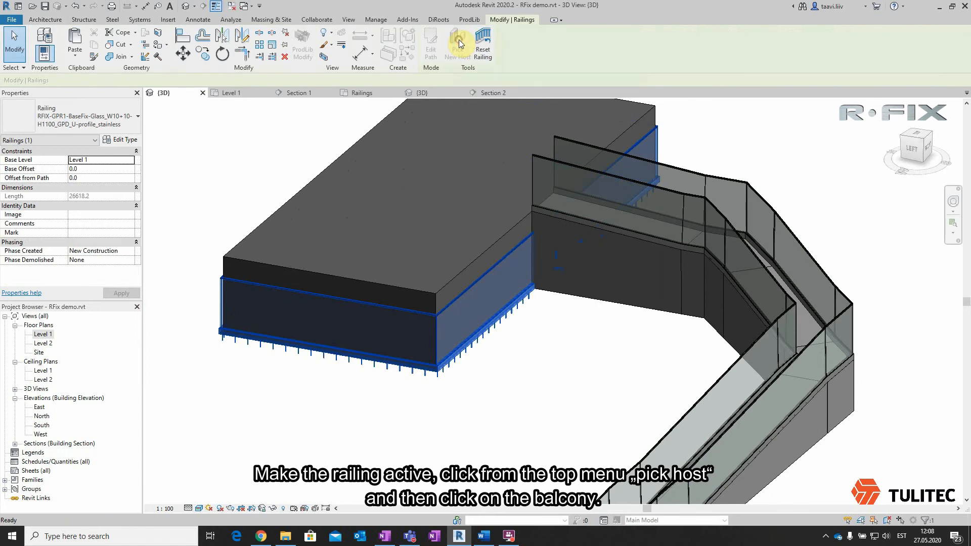
left_click(420, 286)
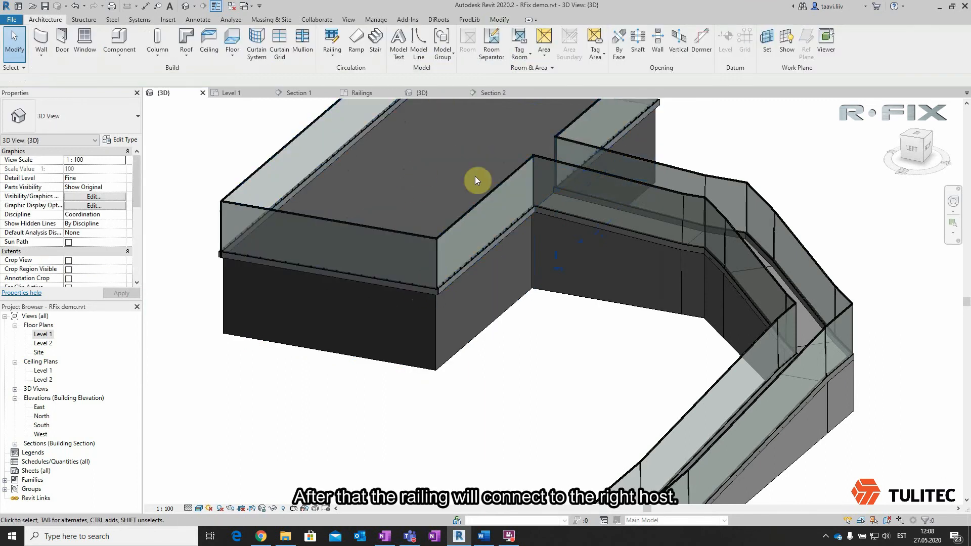
Step: Flip the direction of the balcony railing
scroll(438, 347, "down", 3)
scroll(389, 314, "up", 5)
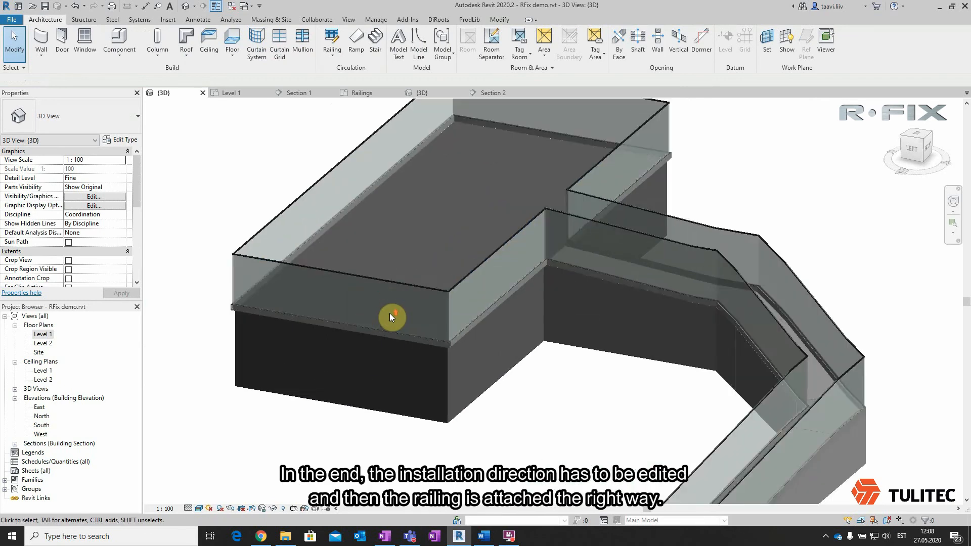
scroll(453, 326, "down", 2)
middle_click_drag(454, 325, 551, 332, "shift")
scroll(548, 332, "up", 1)
left_click(506, 278)
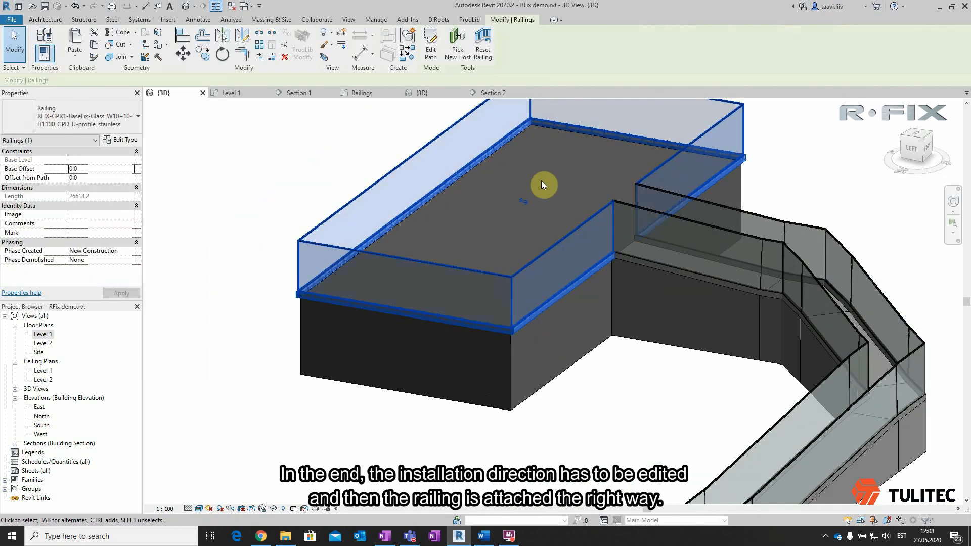
left_click(517, 200)
left_click(581, 448)
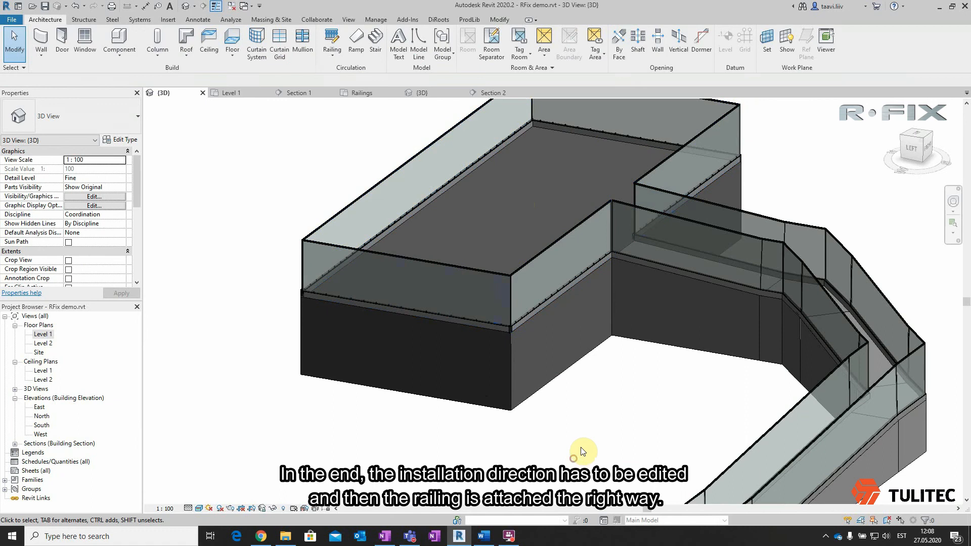
scroll(599, 337, "down", 2)
middle_click_drag(493, 370, 557, 356, "shift")
middle_click_drag(340, 425, 520, 314, "shift")
middle_click_drag(523, 268, 545, 332)
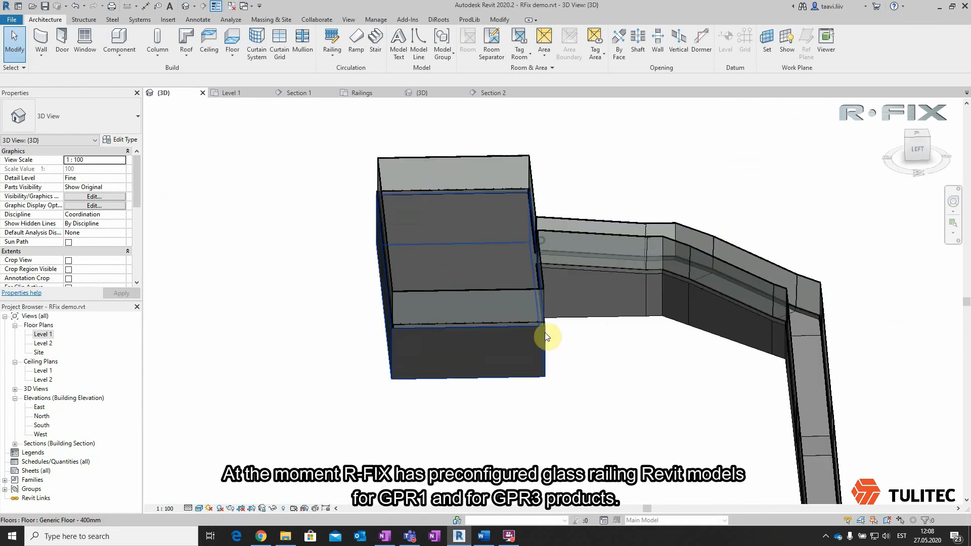
mouse_move(657, 367)
middle_mouse_down("shift")
mouse_move(618, 347)
mouse_move(661, 365)
middle_mouse_up("shift")
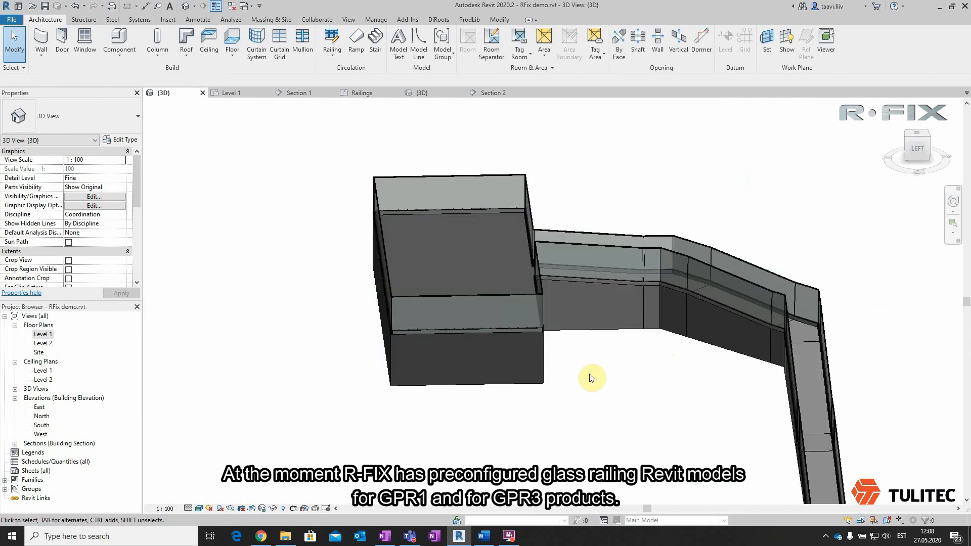